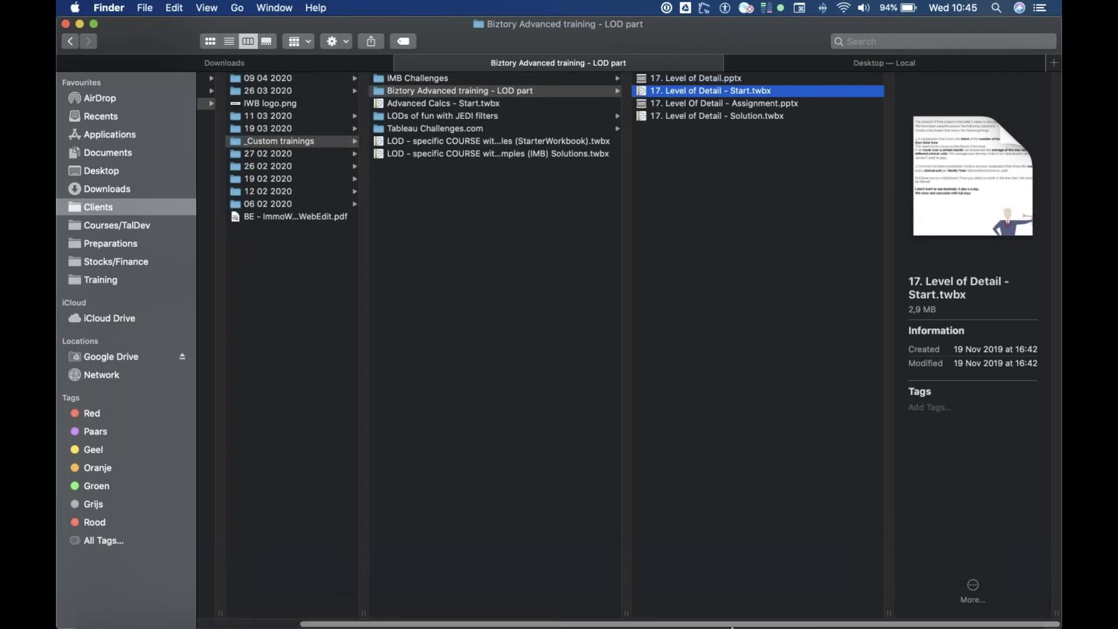
Open the 17. Level of Detail - Start workbook, accept the version upgrade warning, and maximize the window
click(854, 612)
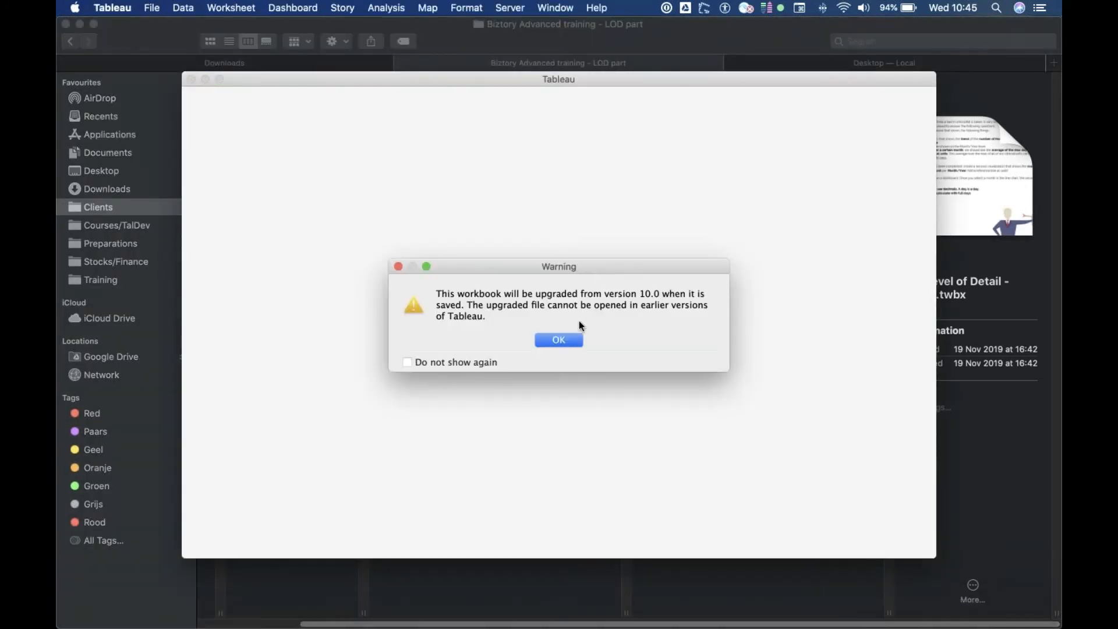
click(560, 339)
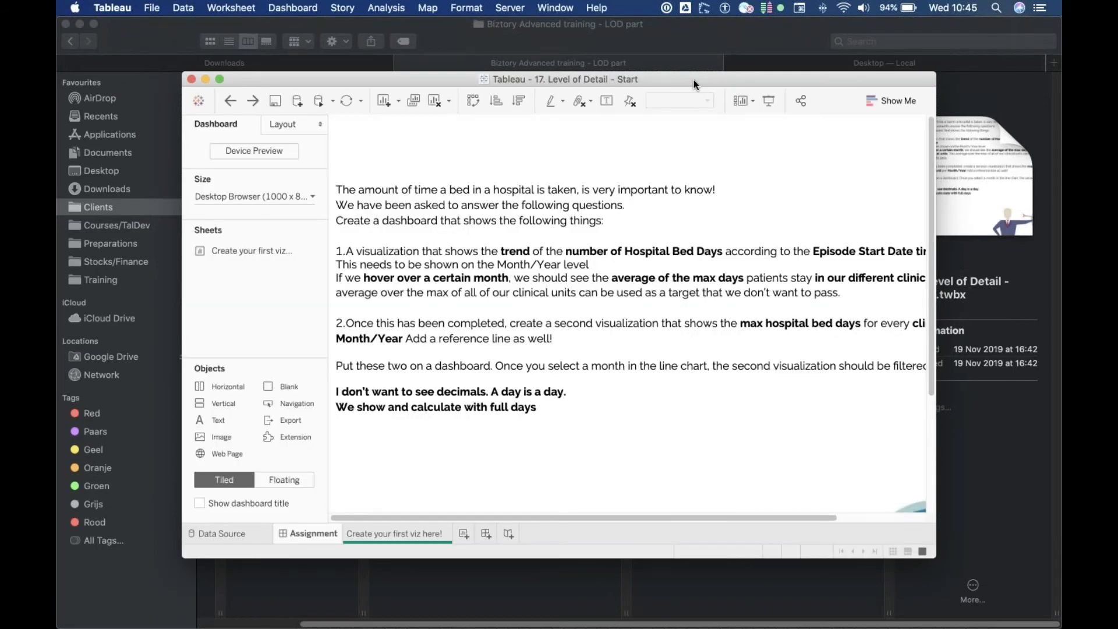
double_click(693, 85)
On the 'Create your first viz here!' sheet, place Episode Start Datetime on Columns as continuous Month
mouse_move(294, 603)
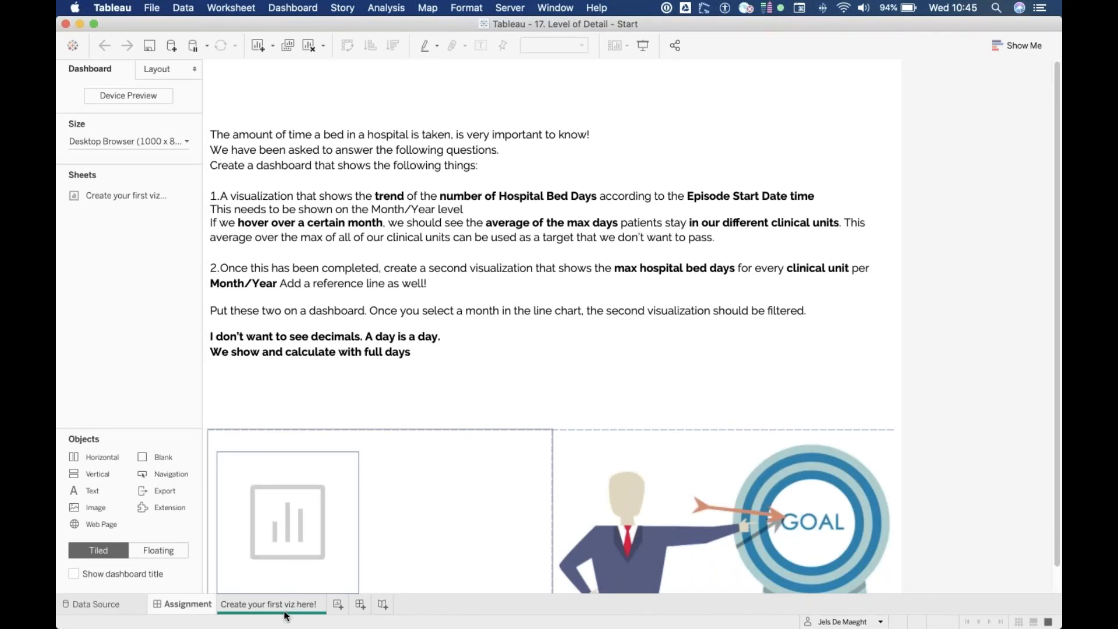
click(286, 613)
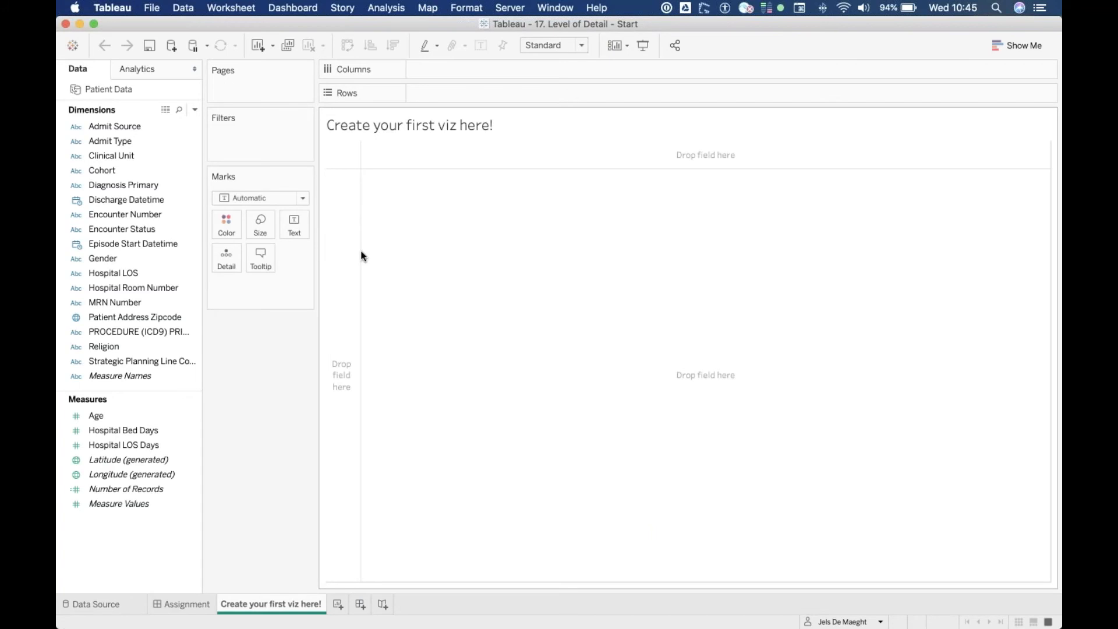
click(145, 243)
drag(149, 242, 507, 69)
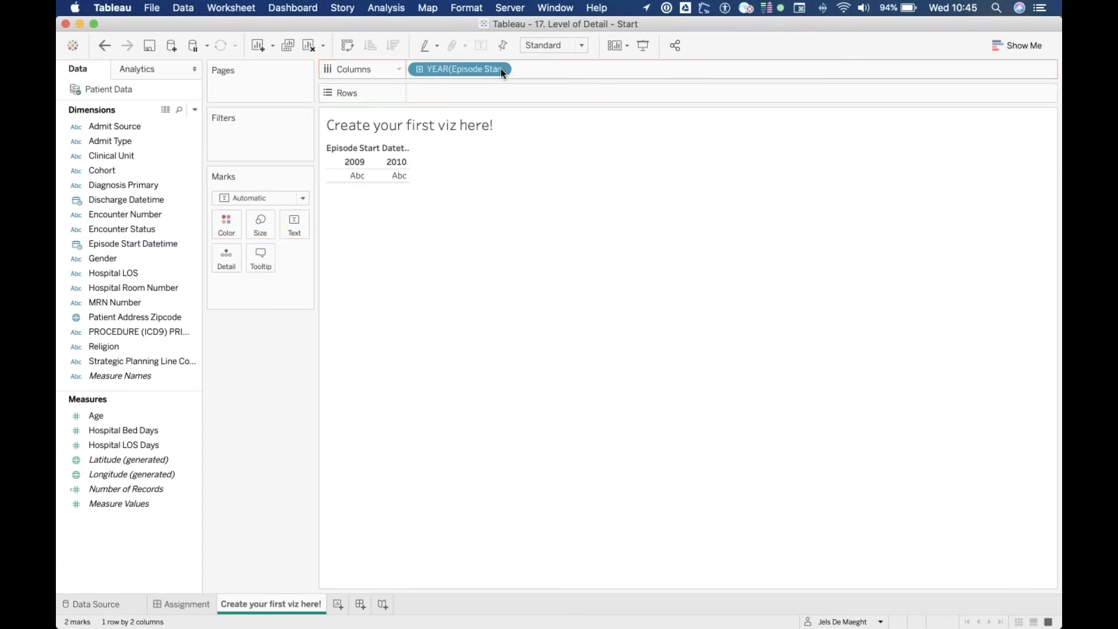
click(501, 70)
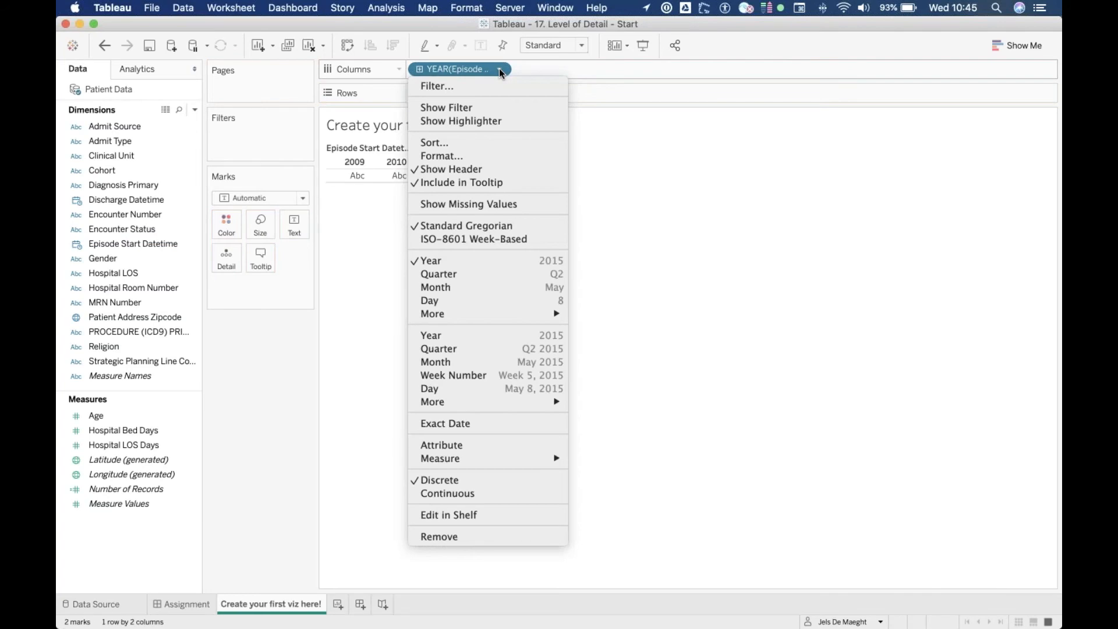
click(474, 362)
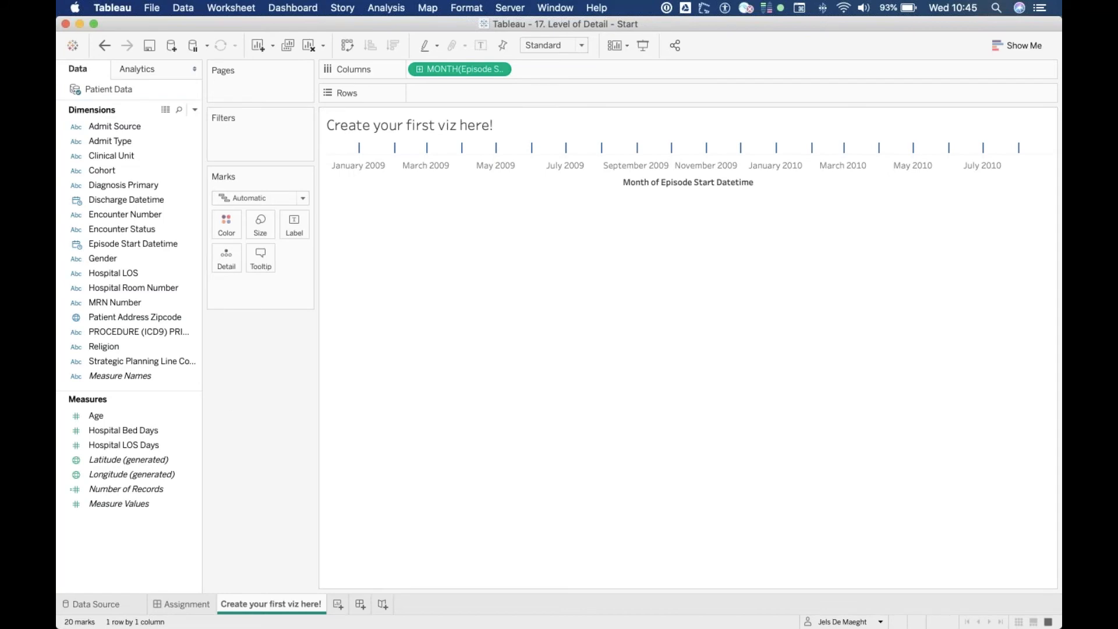
Place Hospital Bed Days on Rows to draw the monthly line chart
click(182, 446)
click(143, 432)
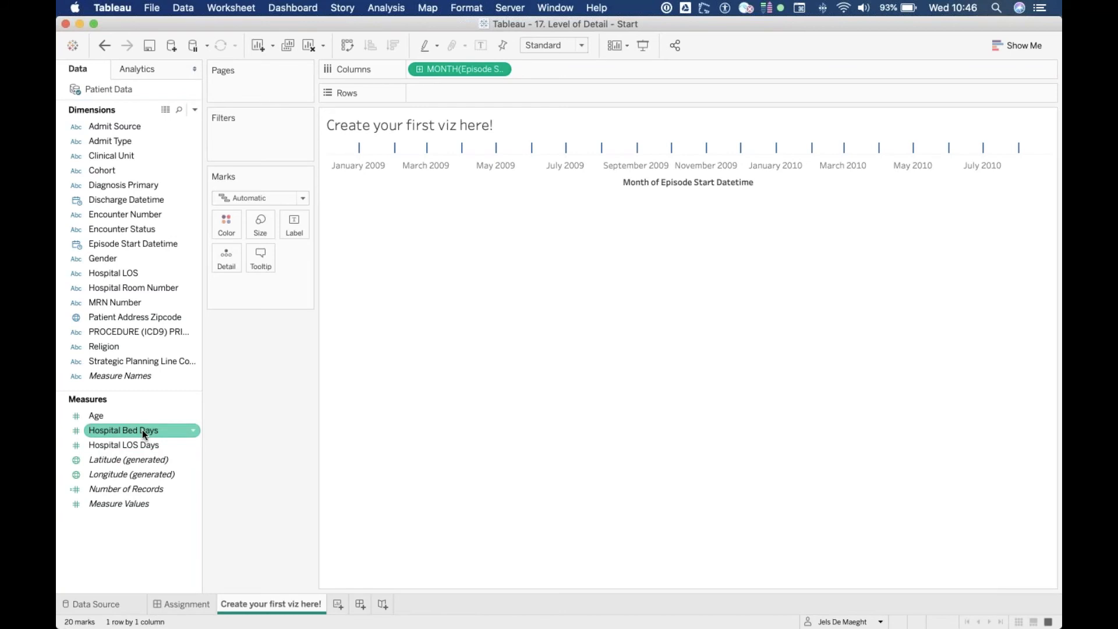
drag(142, 430, 488, 92)
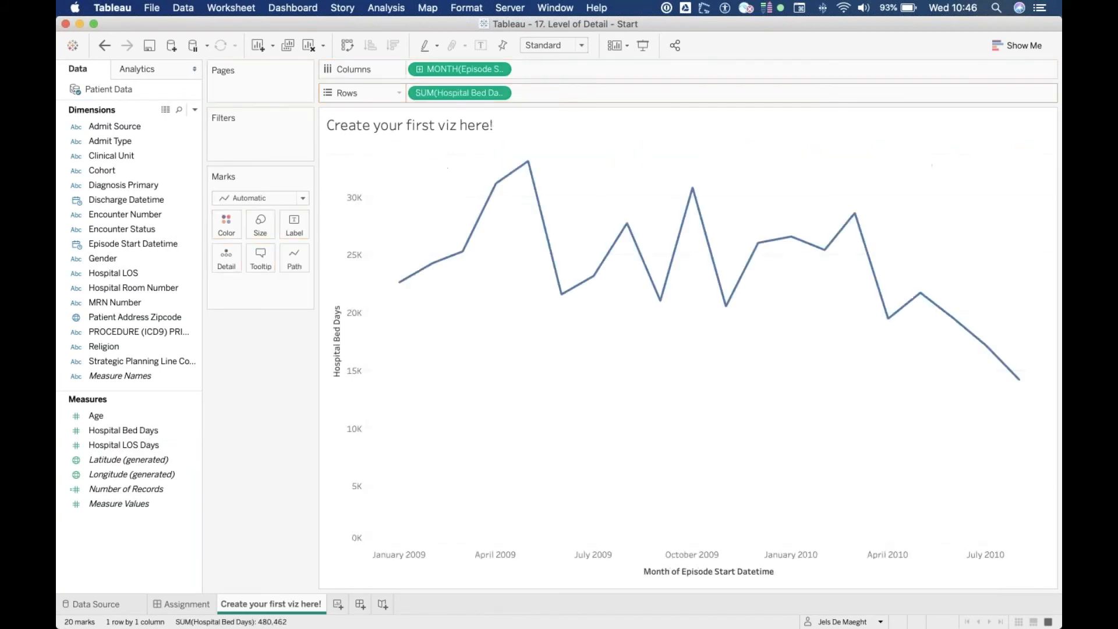
mouse_move(531, 166)
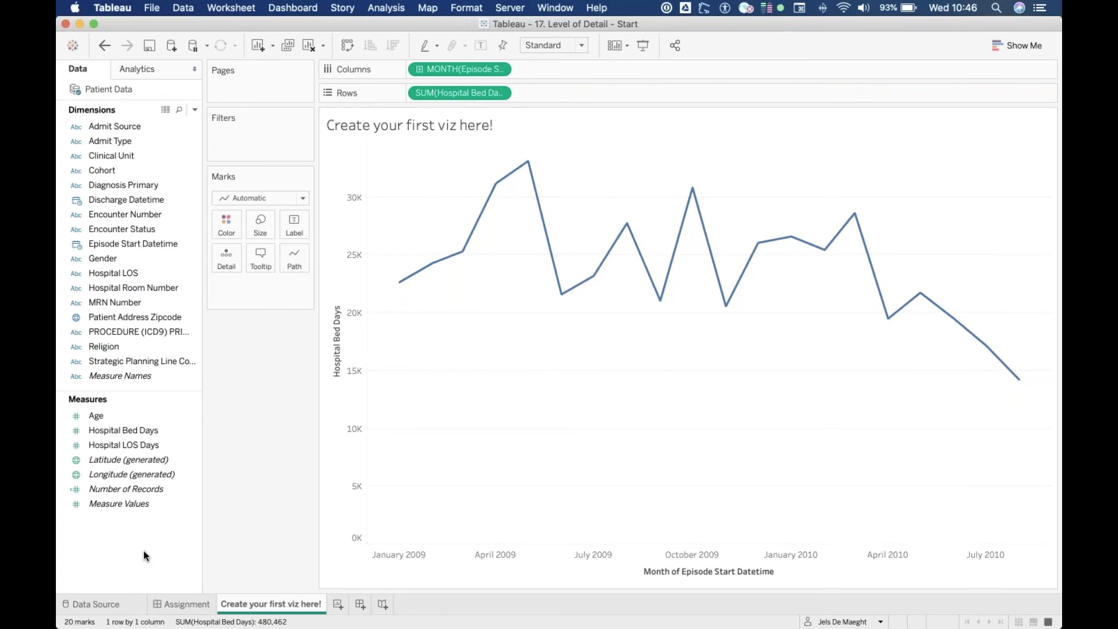
Create a new calculated field named 'max amount of bed days / clinical unit'
right_click(145, 532)
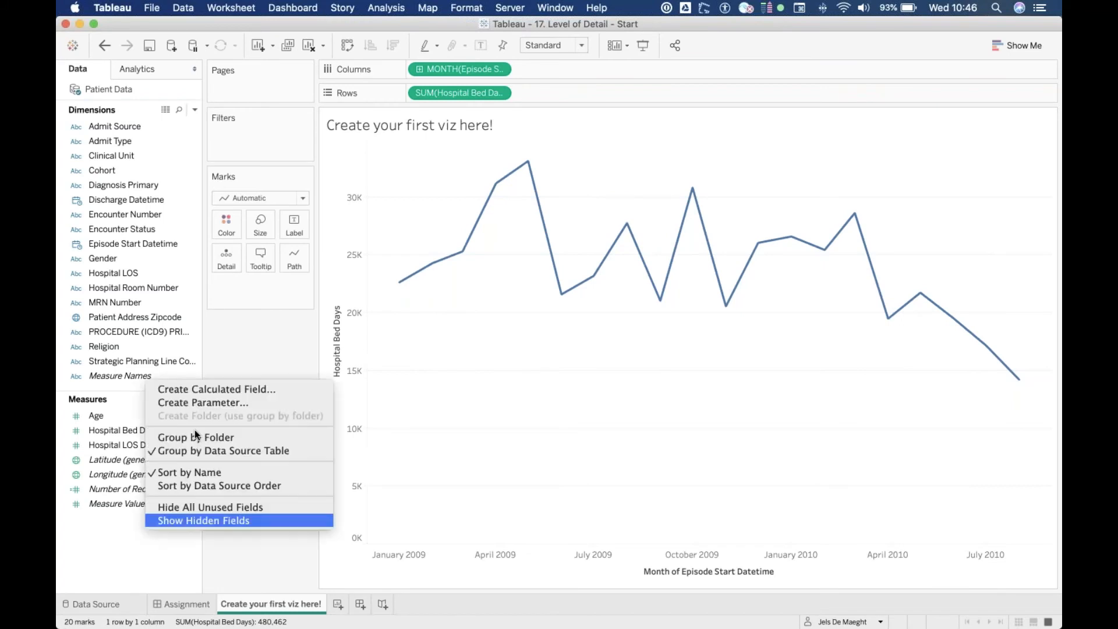
click(226, 389)
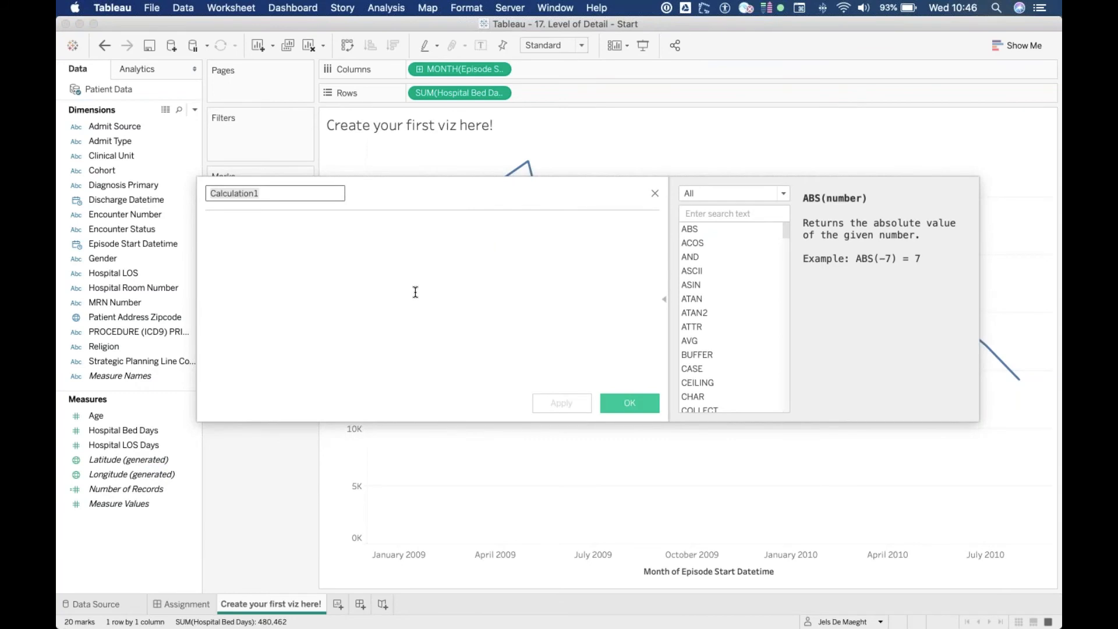
text(ma)
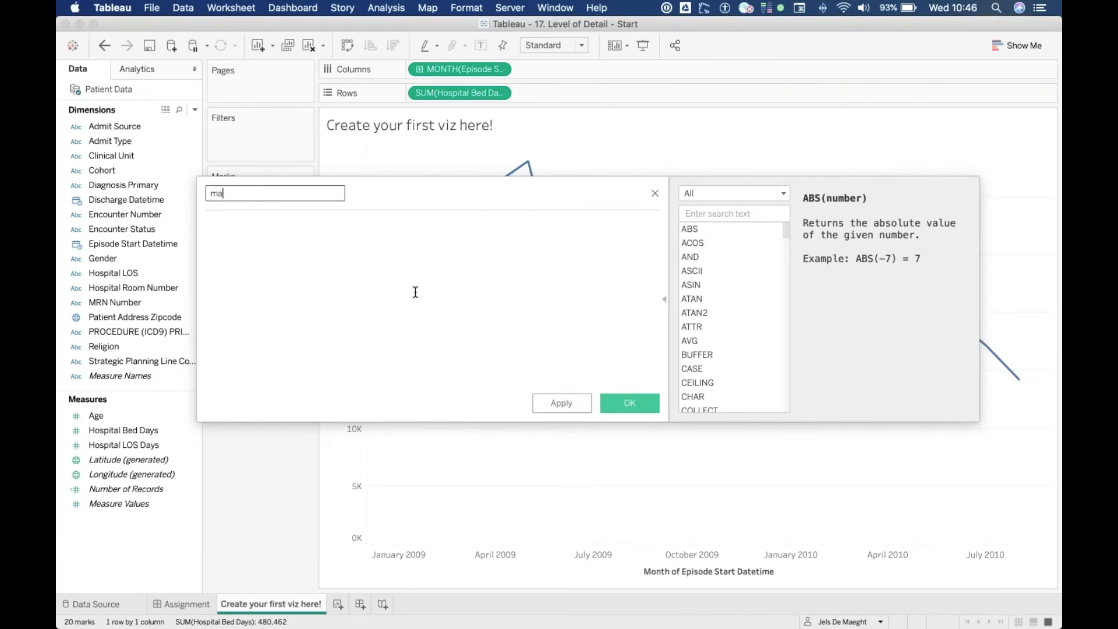
text(x amount of bed days / clinical unit)
key(Tab)
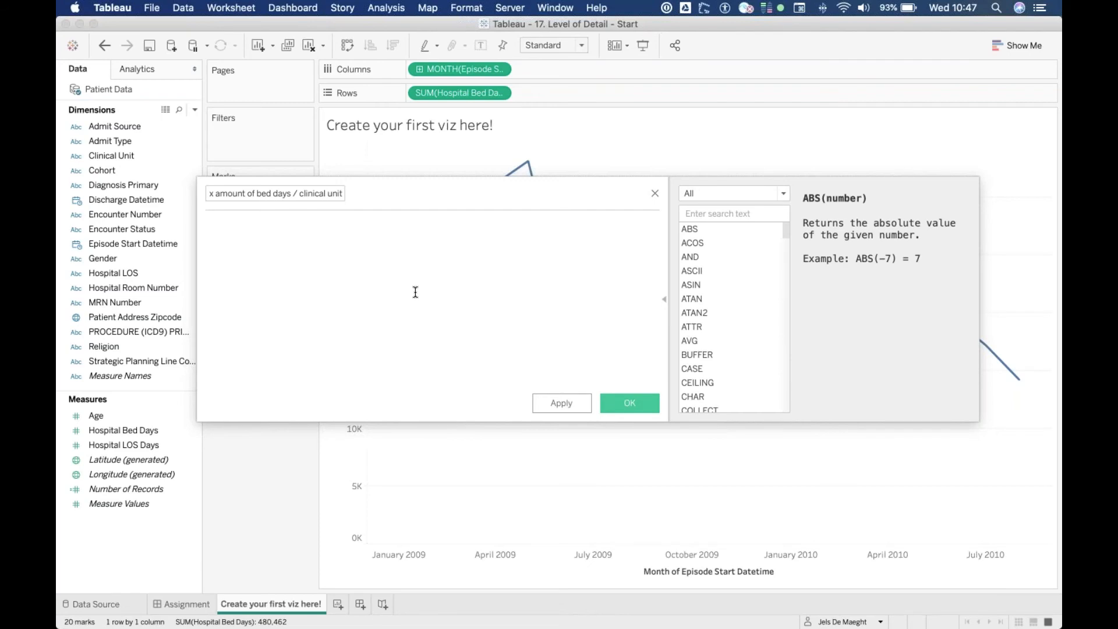
Enter the formula { INCLUDE [Clinical Unit]:MAX([Hospital Bed Days])}, apply it and save the calculation
text(inclu)
key(Return)
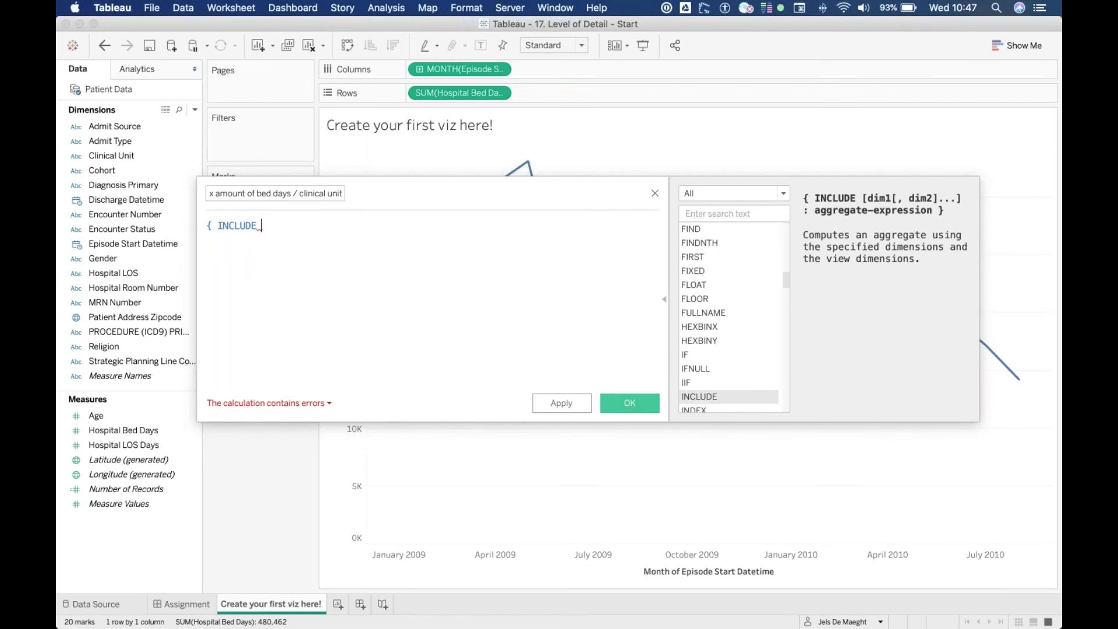
text(clini)
key(Return)
text(:)
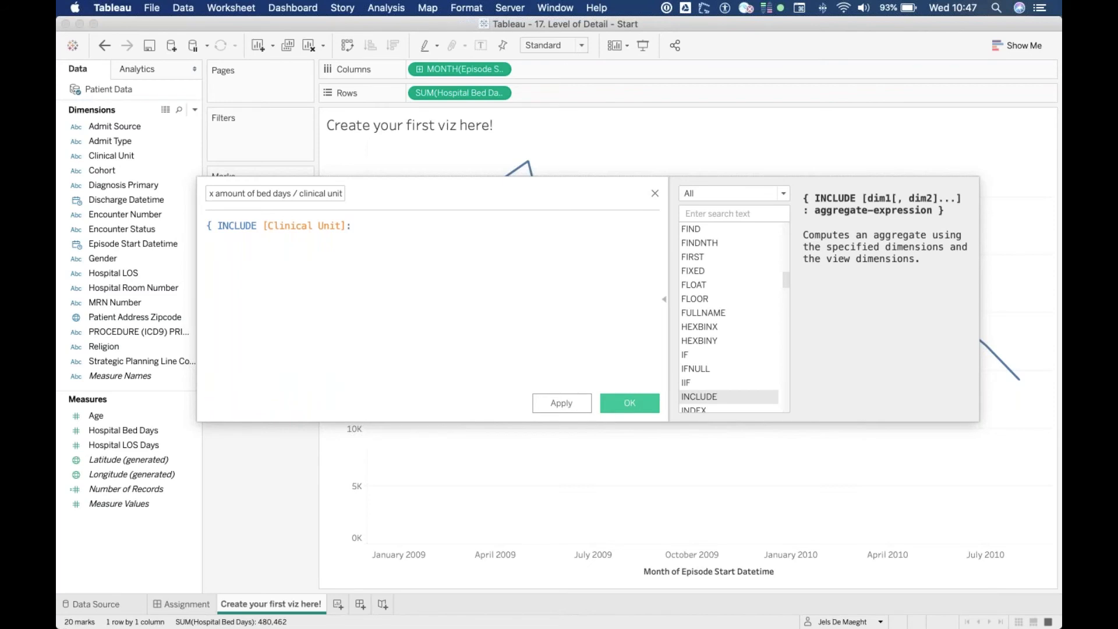
text(max)
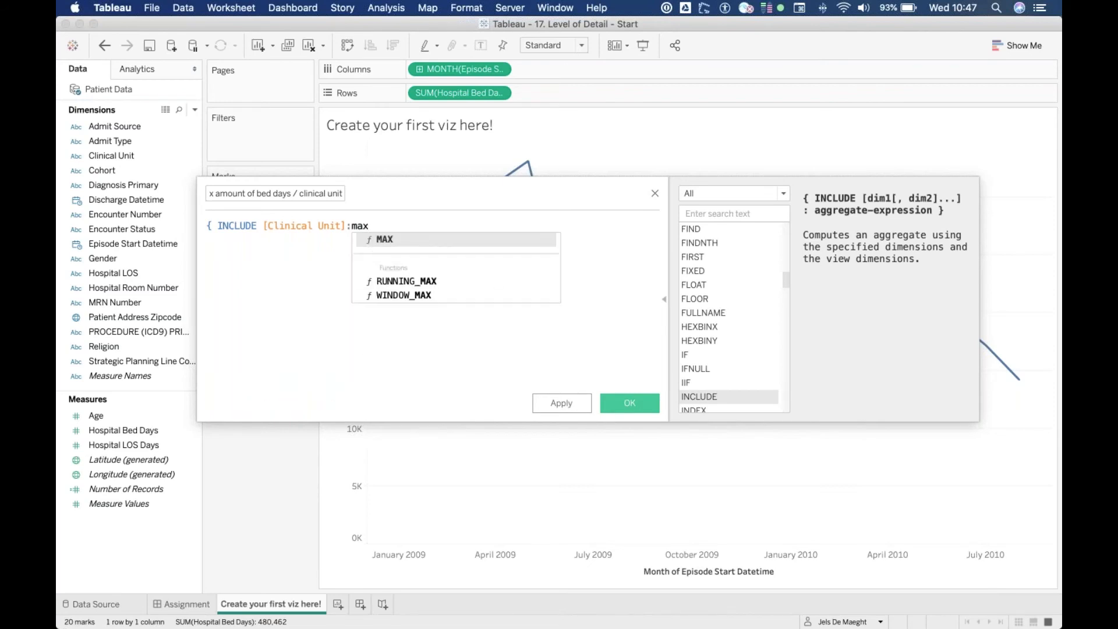
key(Return)
text(bed)
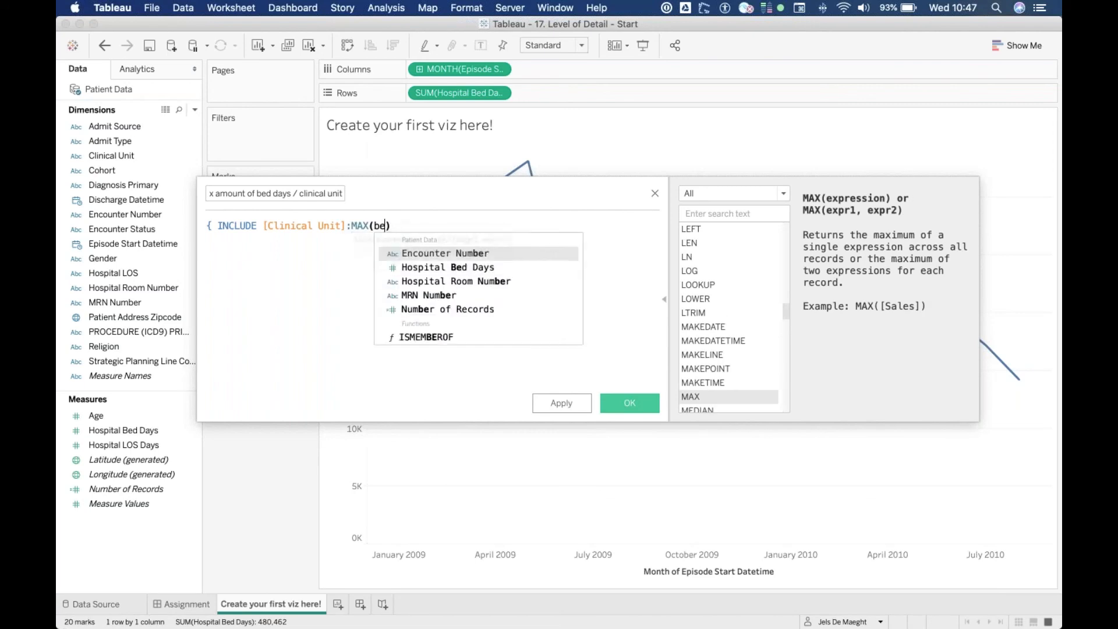
key(Return)
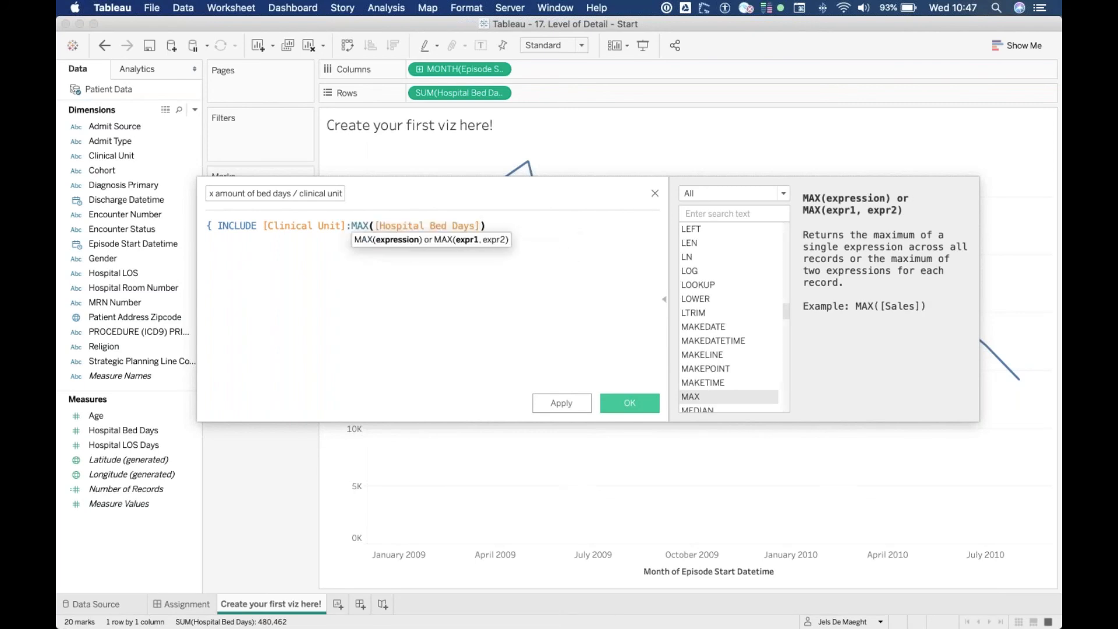
click(518, 228)
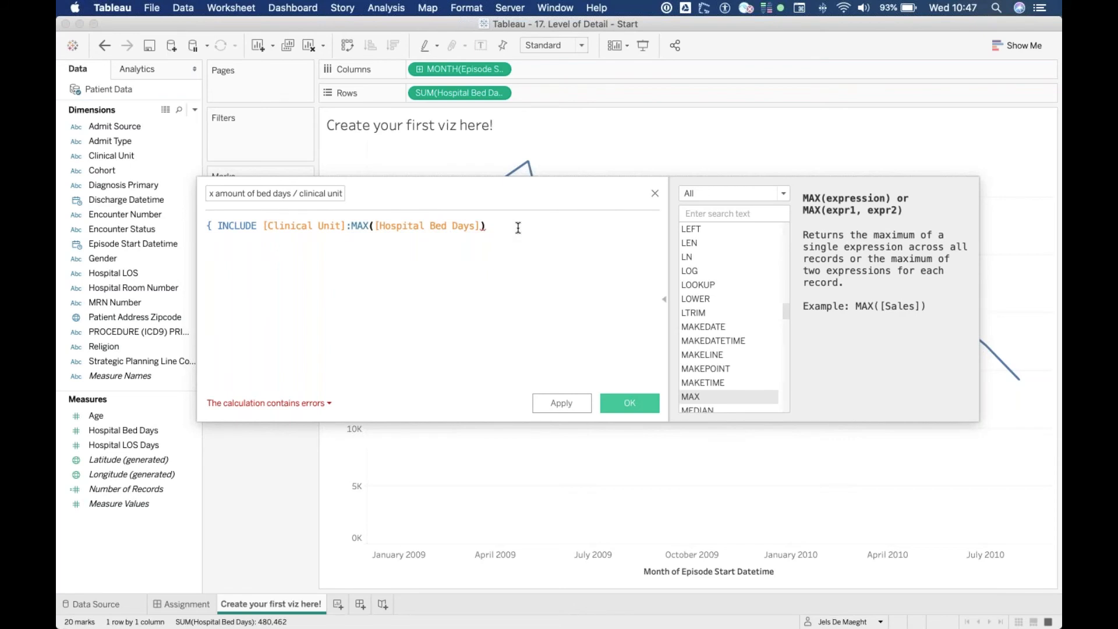
text(})
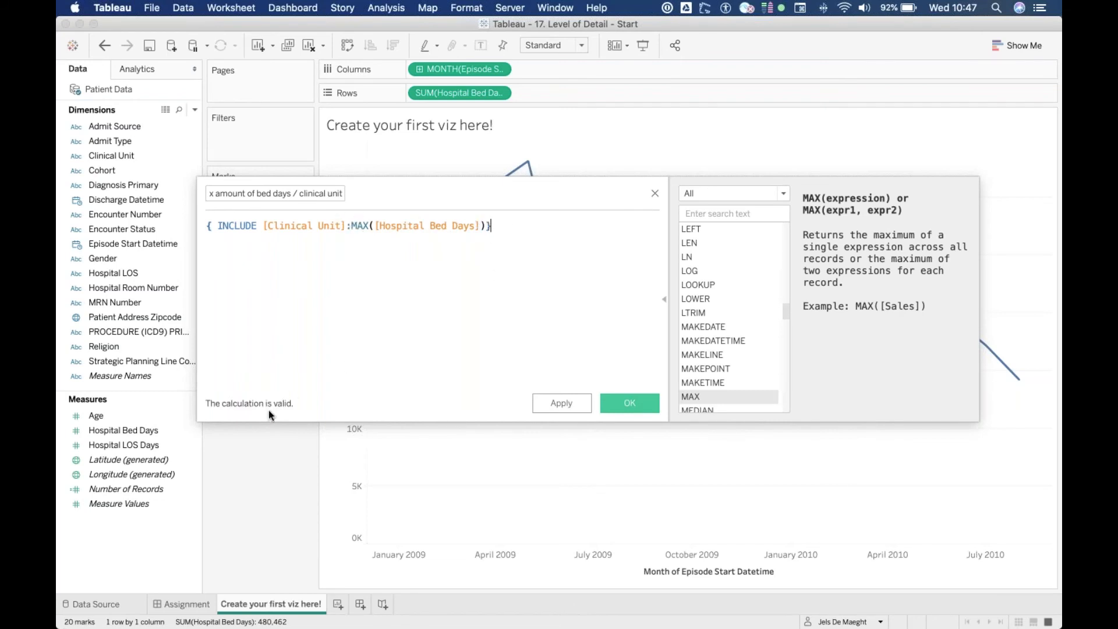
click(572, 408)
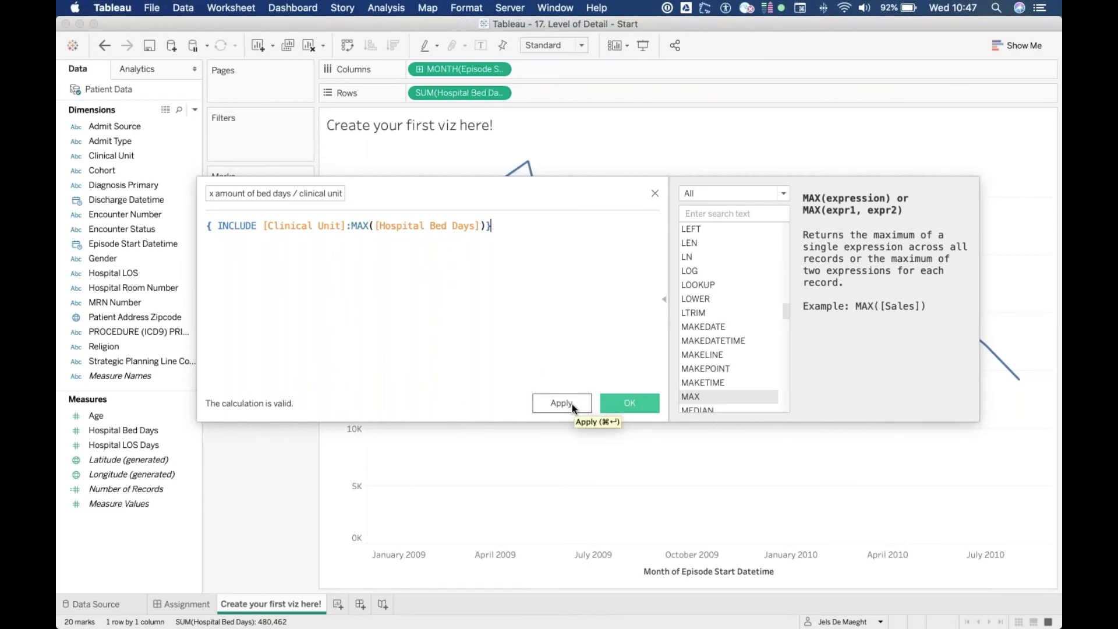
click(573, 408)
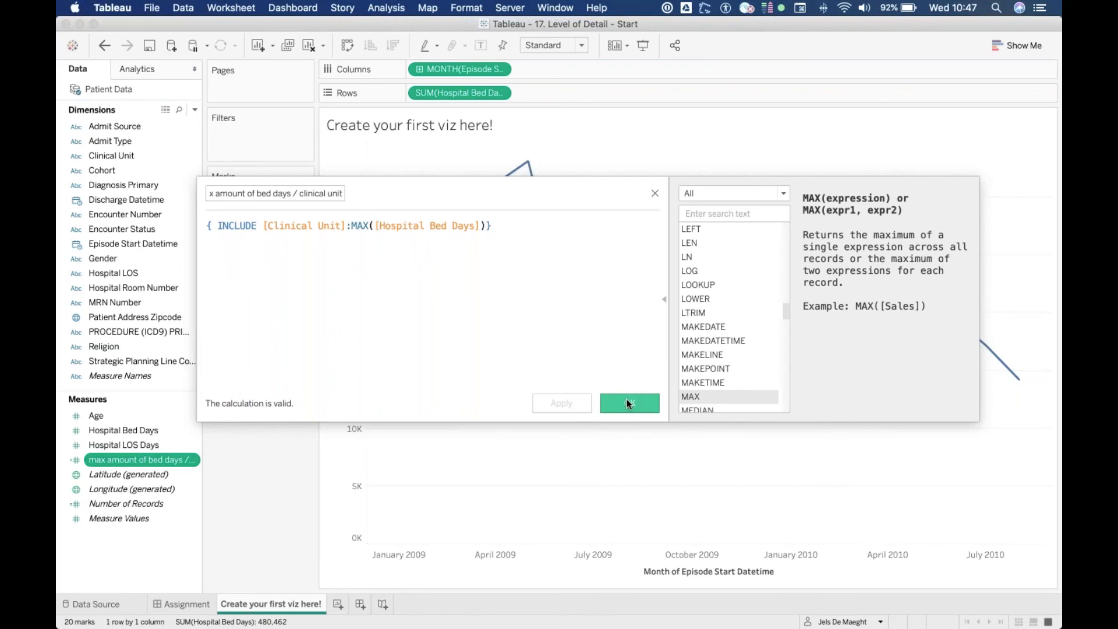
click(632, 403)
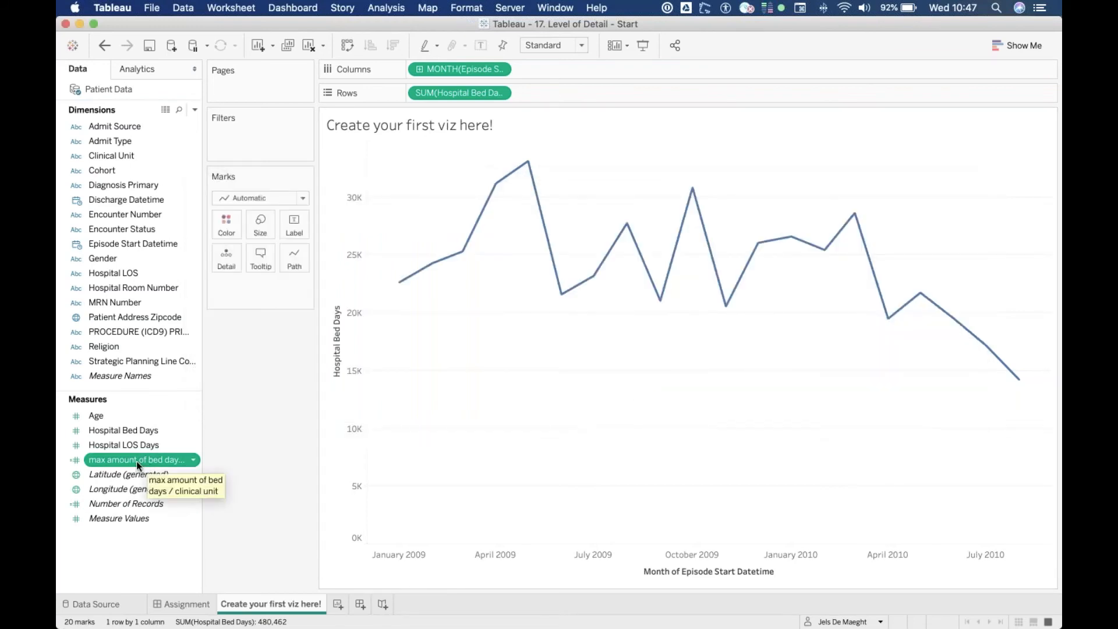
Add the max amount of bed days / clinical unit field to the Tooltip and set its aggregation to Average
drag(131, 461, 261, 260)
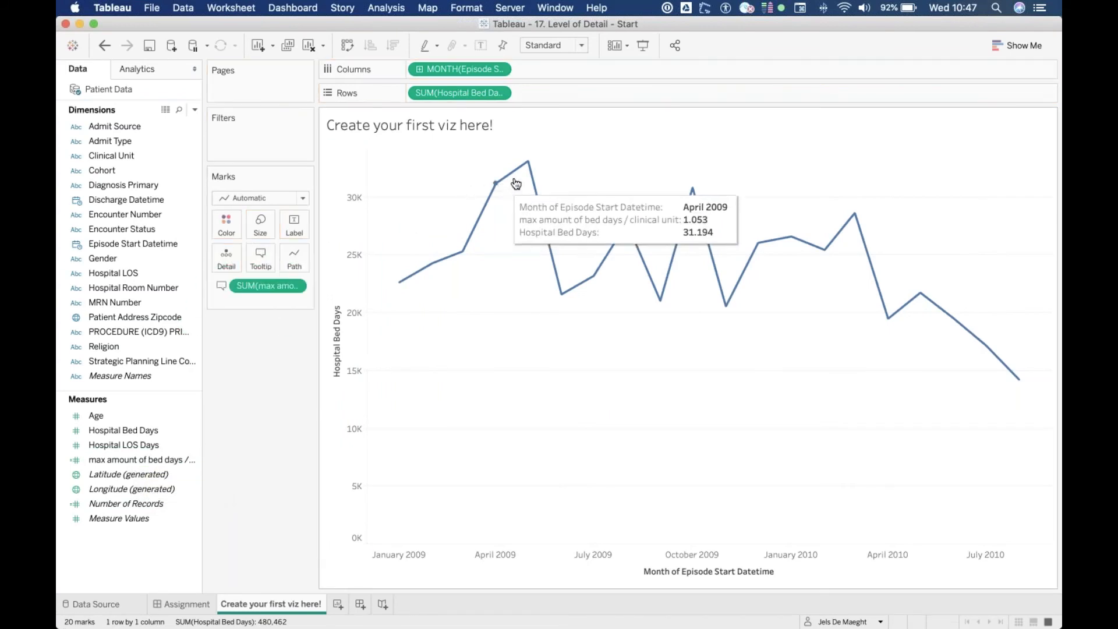
mouse_move(529, 171)
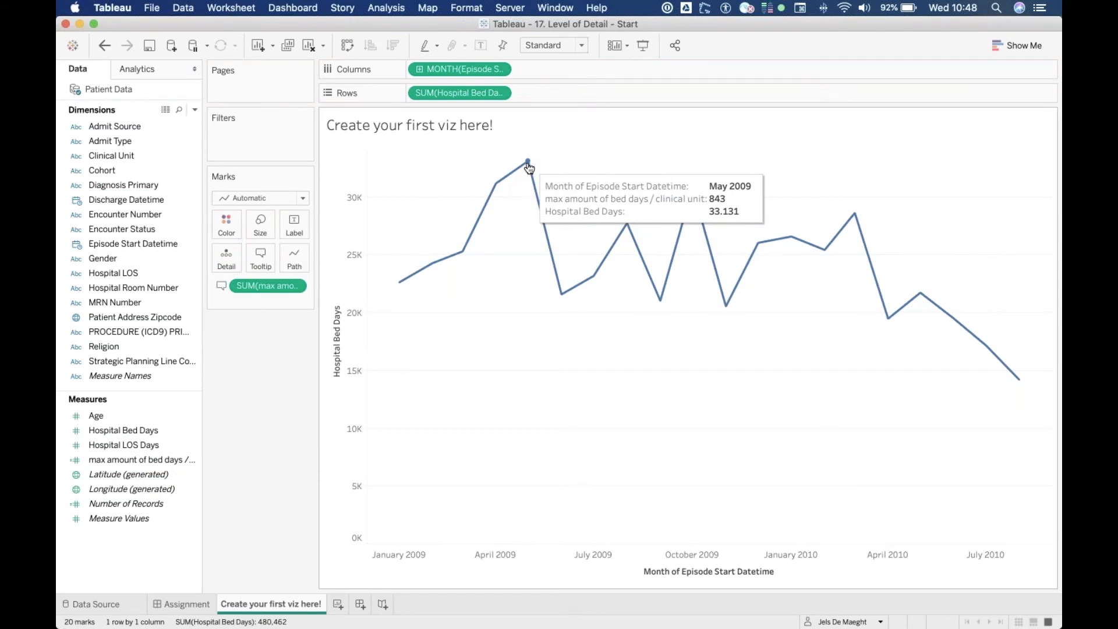
click(296, 287)
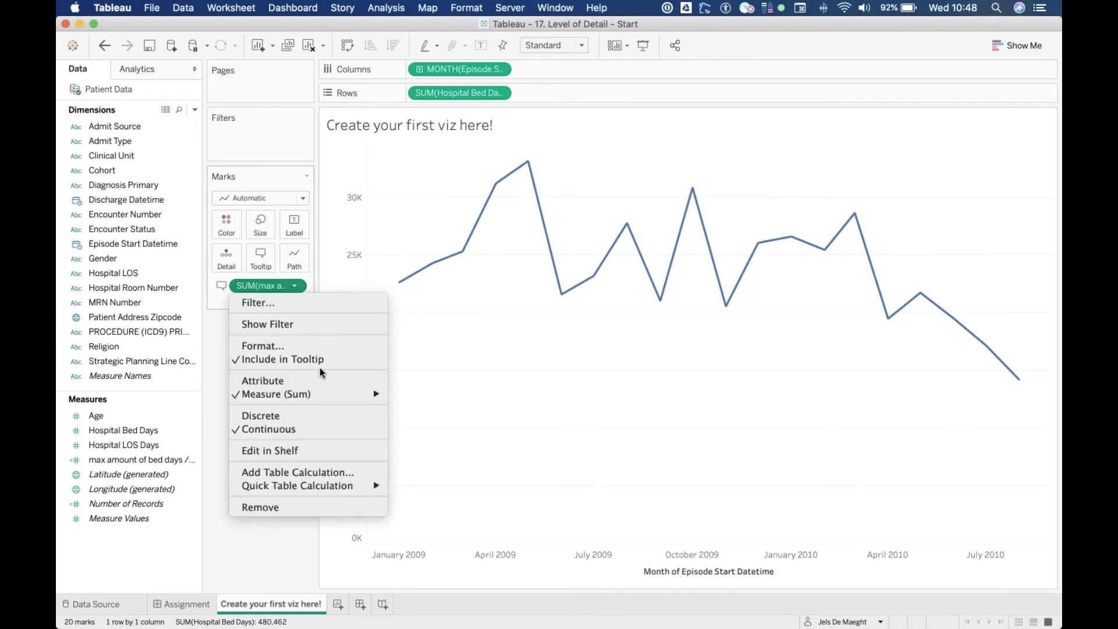
mouse_move(375, 396)
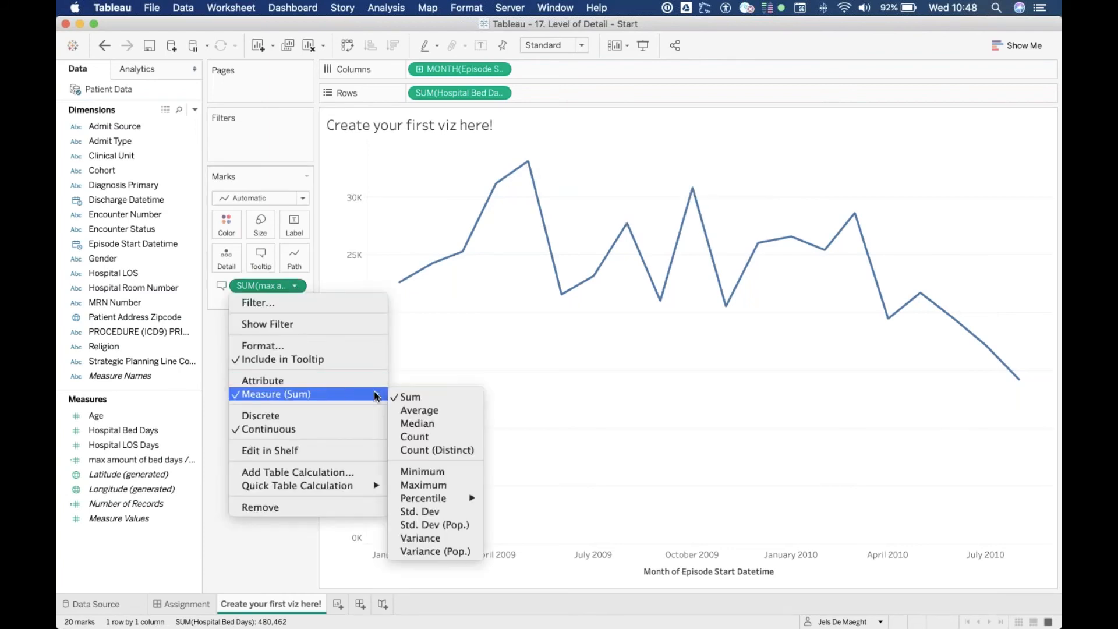
click(418, 411)
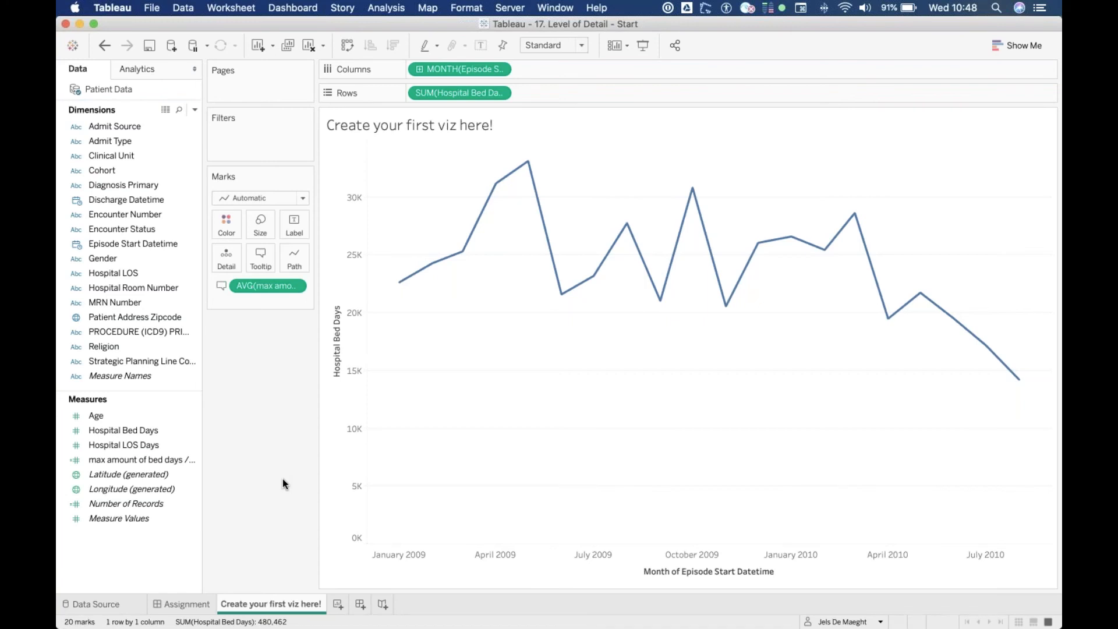
Add a new worksheet and rename it 'correct viz LOD'
click(338, 605)
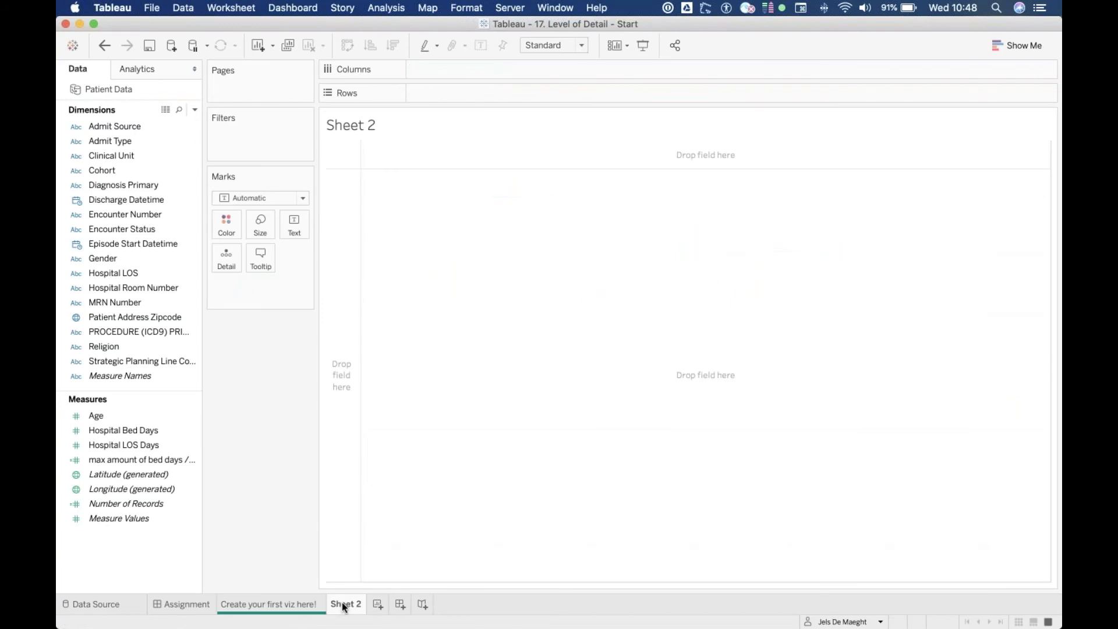
double_click(344, 605)
text(correct le)
key(BackSpace)
key(BackSpace)
text(viz LOD)
key(Return)
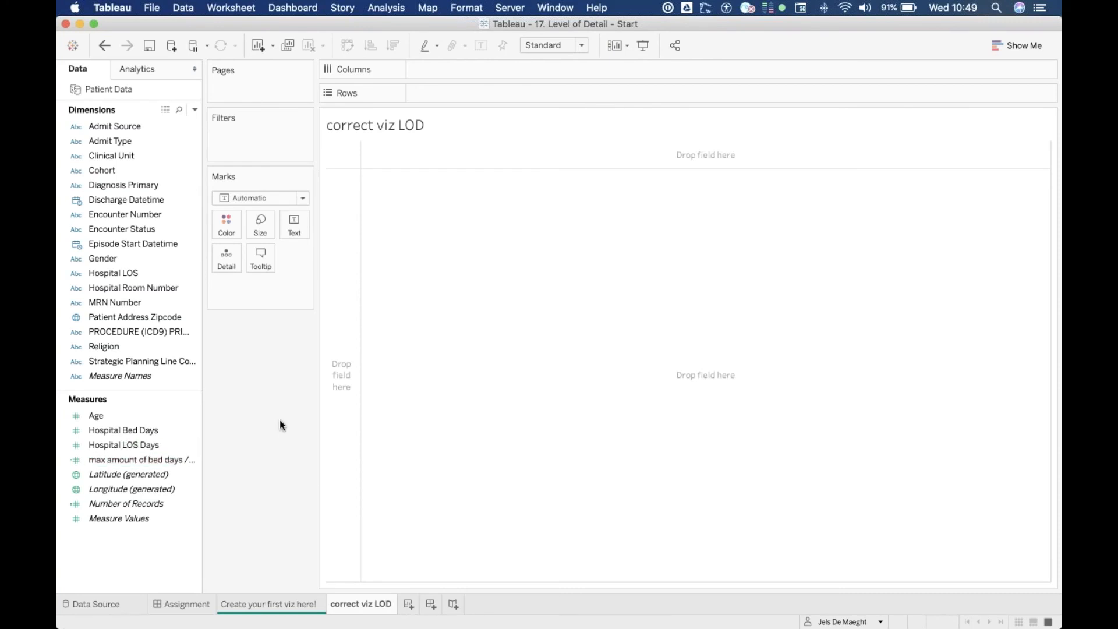
Place Episode Start Datetime on Rows and switch it to continuous Month
double_click(466, 94)
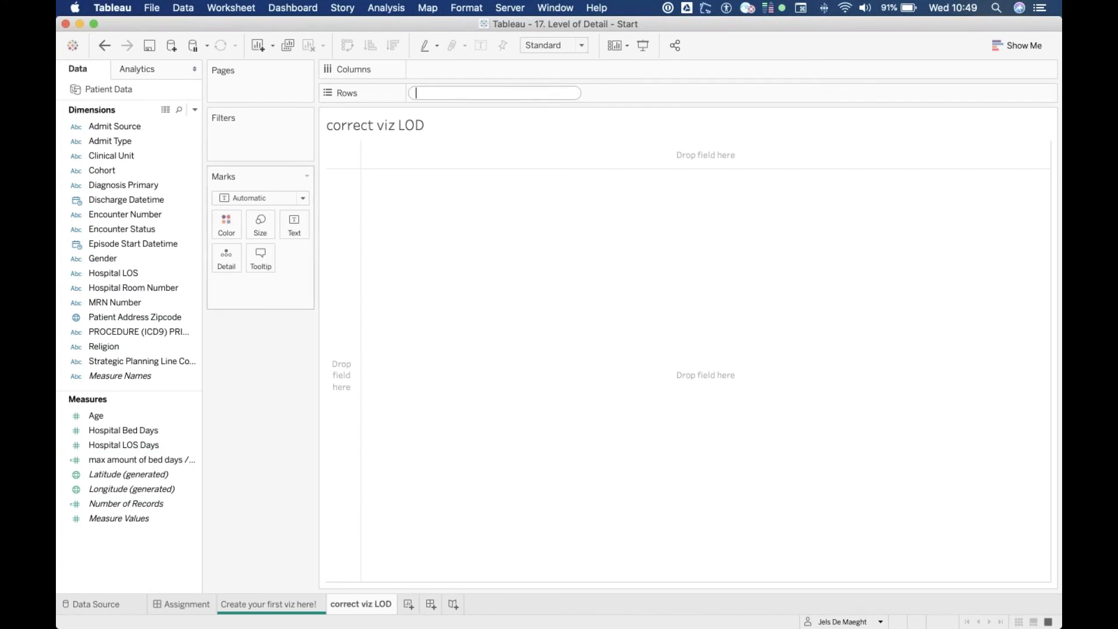
drag(149, 243, 494, 93)
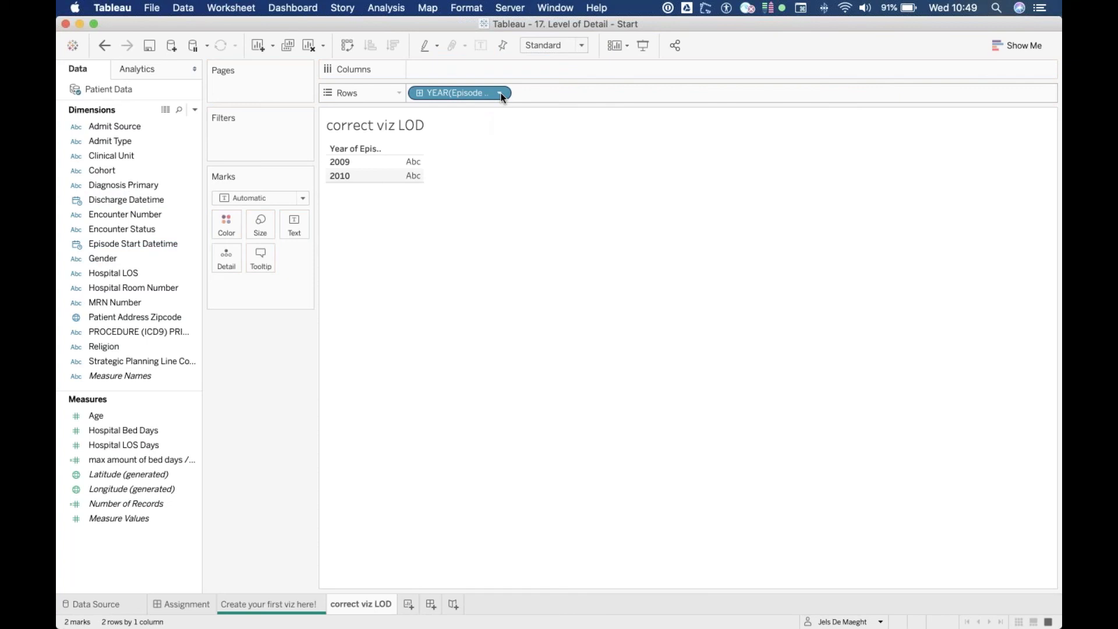
click(499, 93)
click(488, 385)
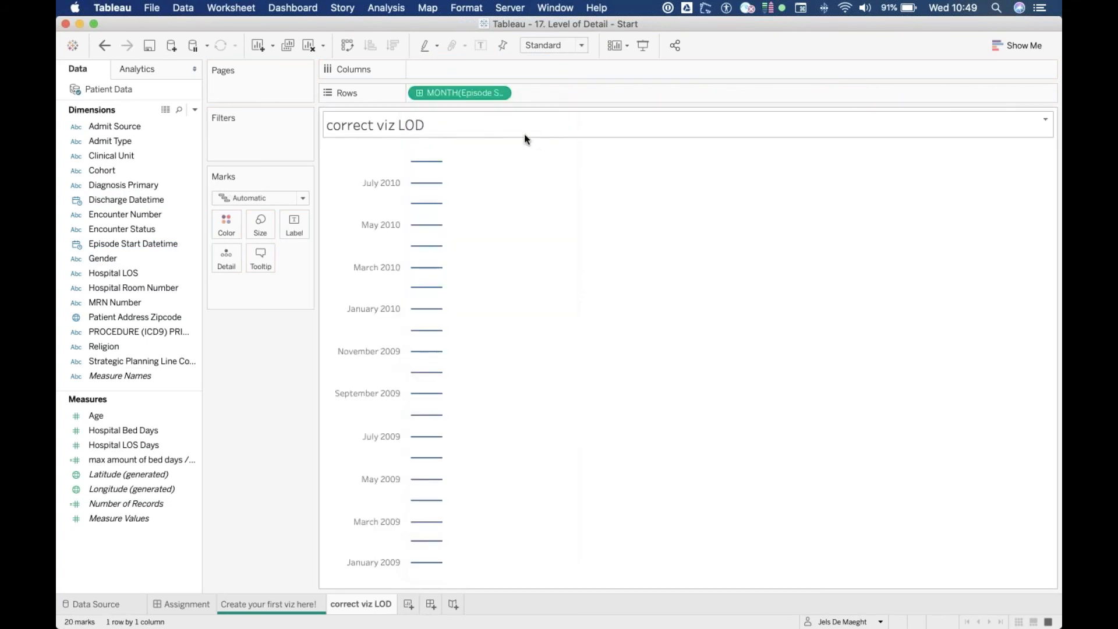
mouse_move(446, 167)
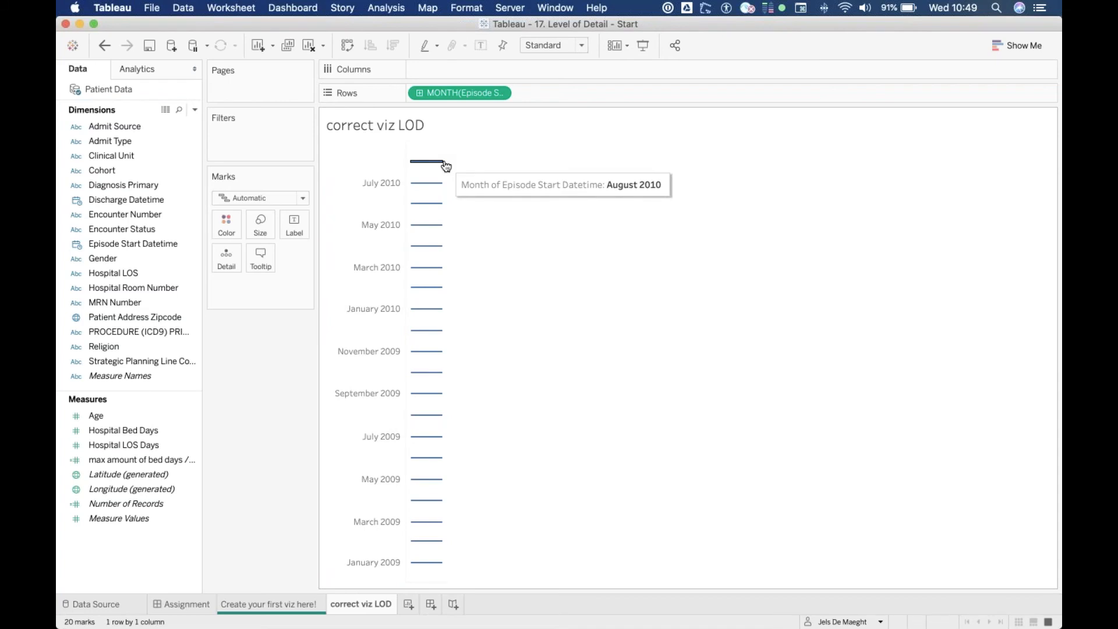
click(150, 216)
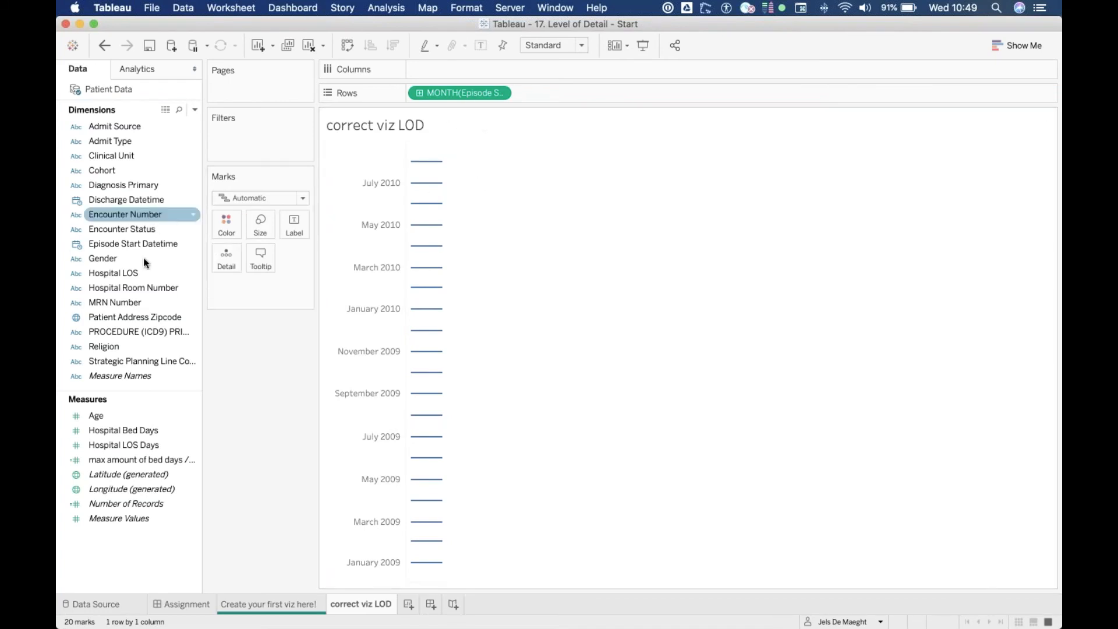
drag(132, 156, 463, 70)
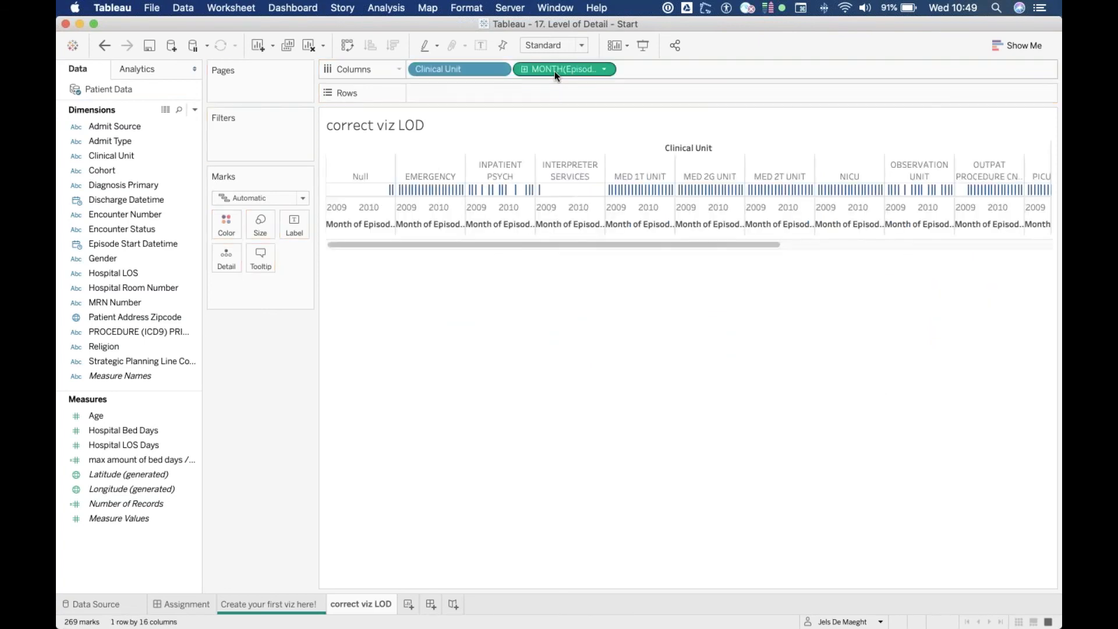
click(315, 49)
Add Episode Start Datetime to Rows by entering it directly on the shelf
double_click(437, 91)
text(month)
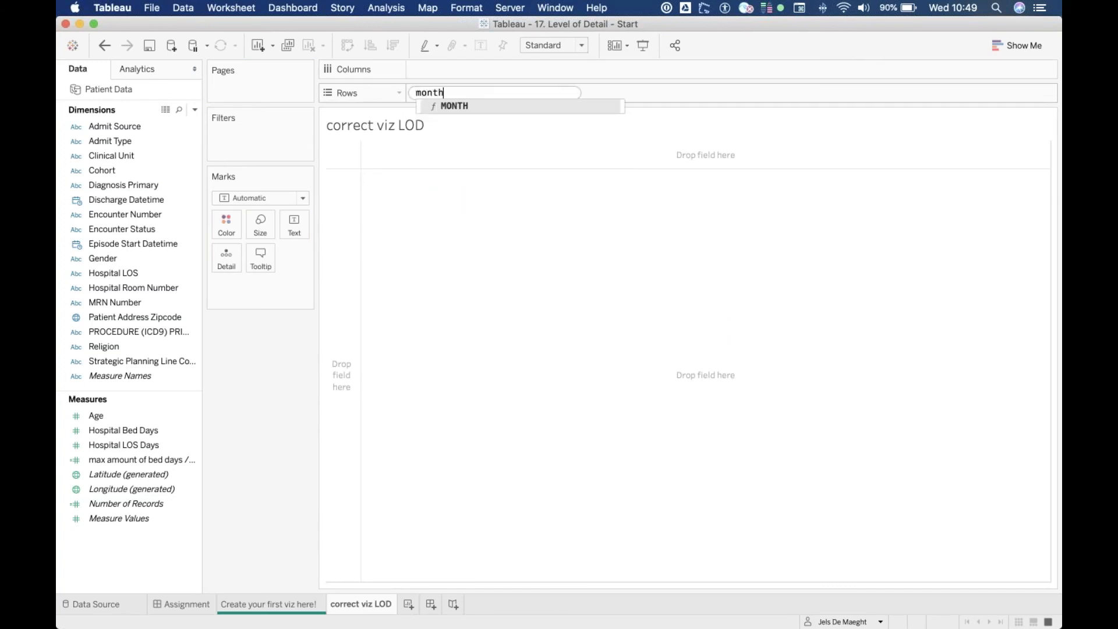
key(BackSpace)
key(BackSpace)
key(BackSpace)
key(BackSpace)
key(BackSpace)
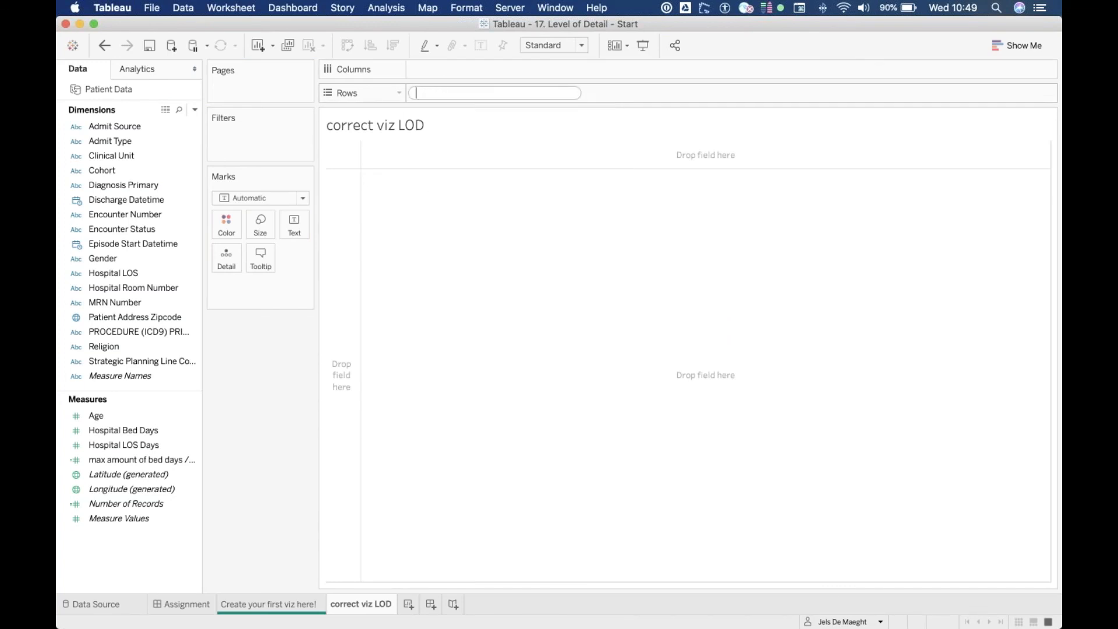
text(clini)
key(BackSpace)
key(BackSpace)
key(BackSpace)
key(BackSpace)
key(BackSpace)
text(epi)
key(Return)
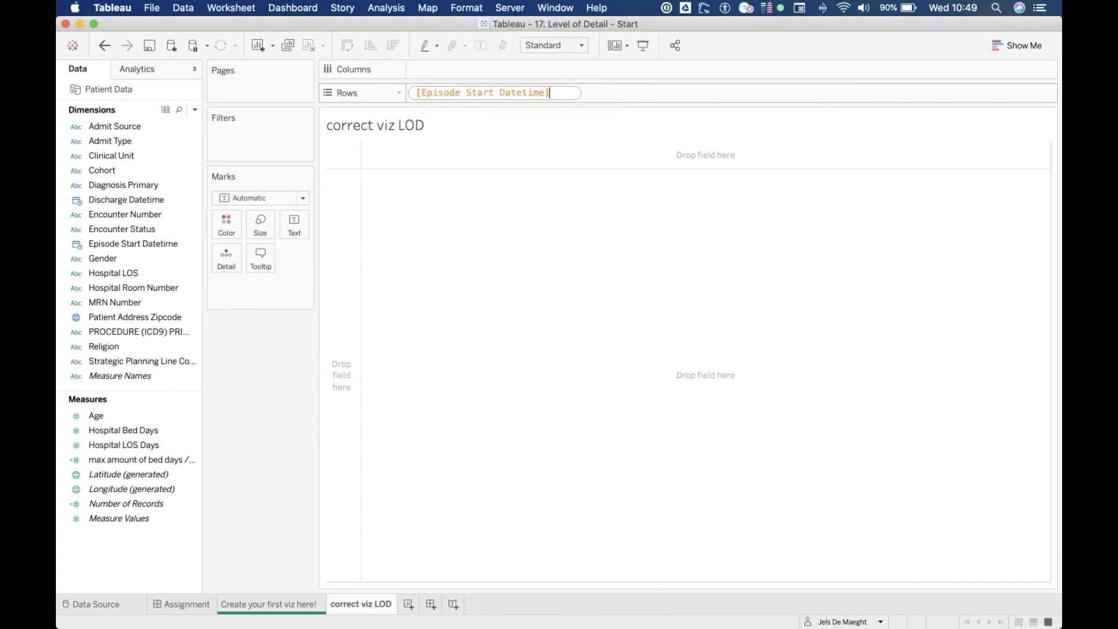
key(Return)
Set the Episode Start Datetime pill to Month and then to Discrete
click(499, 94)
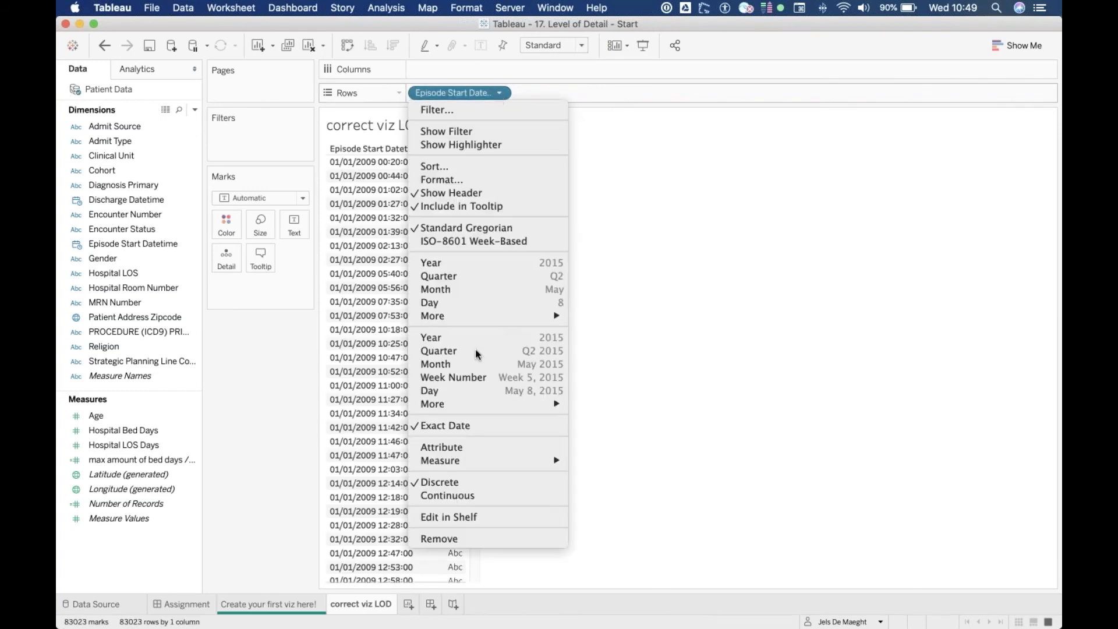
click(470, 361)
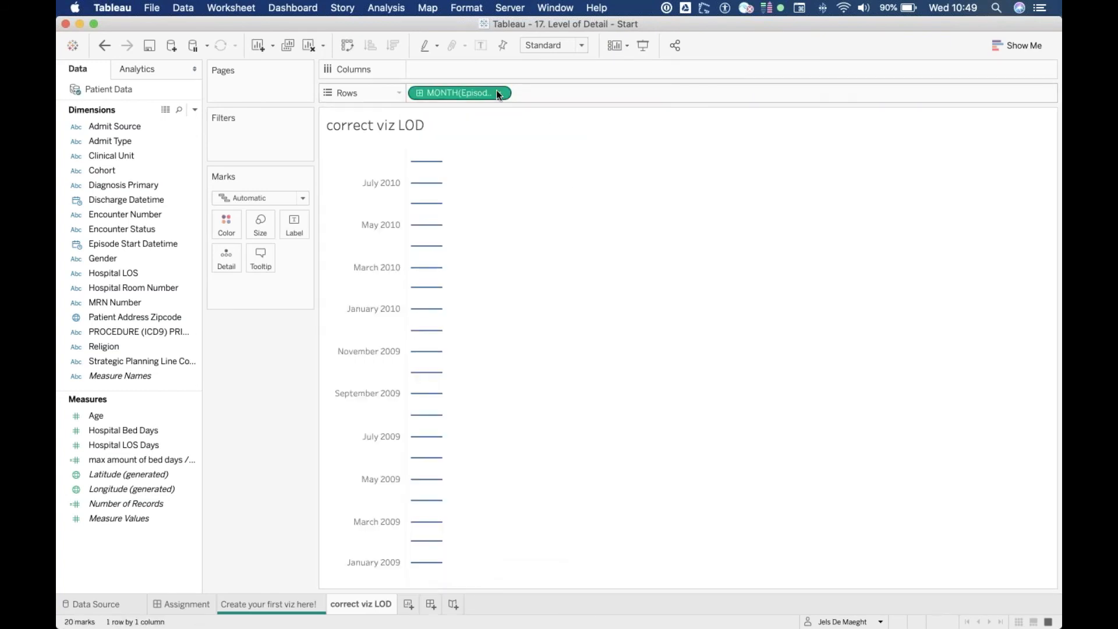
click(499, 93)
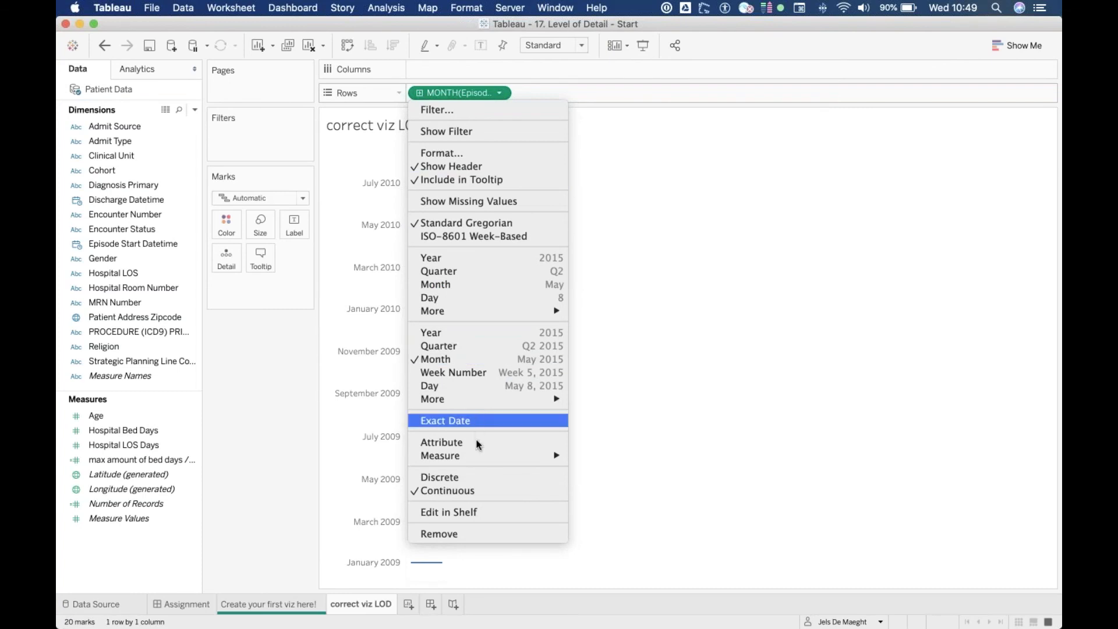
click(490, 477)
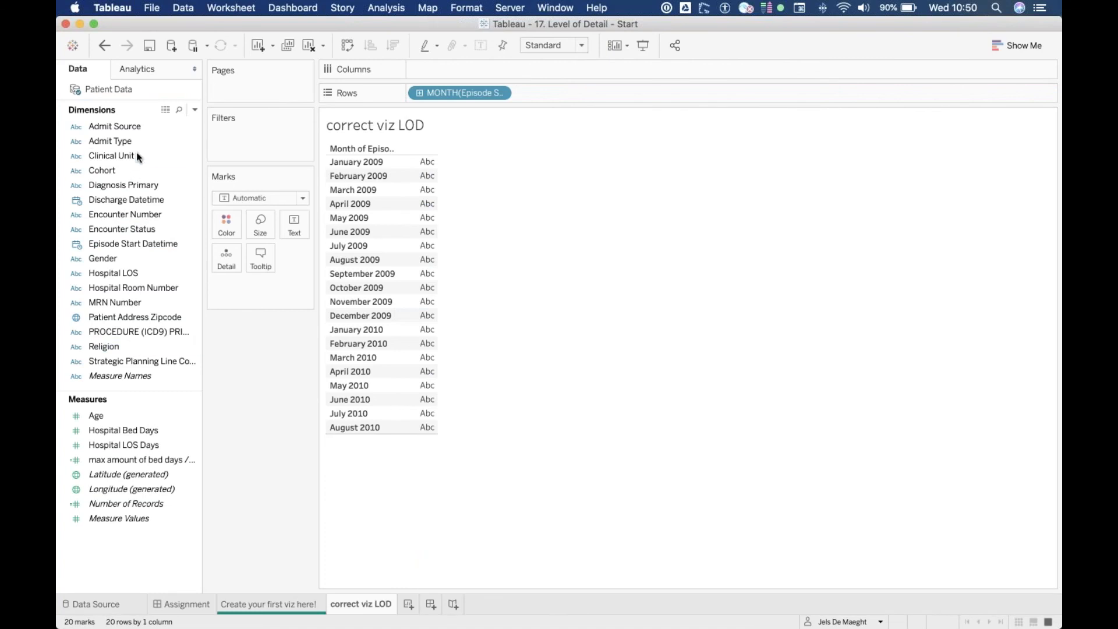
Add Clinical Unit to Rows after the month field, comparing briefly with the first viz sheet
drag(125, 156, 599, 93)
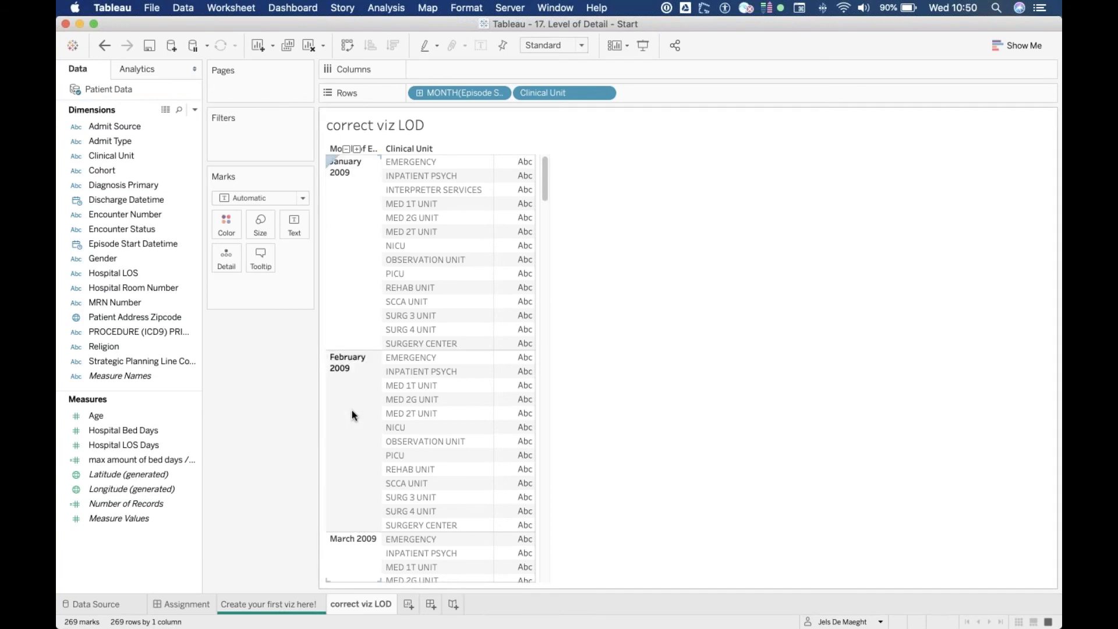
click(275, 603)
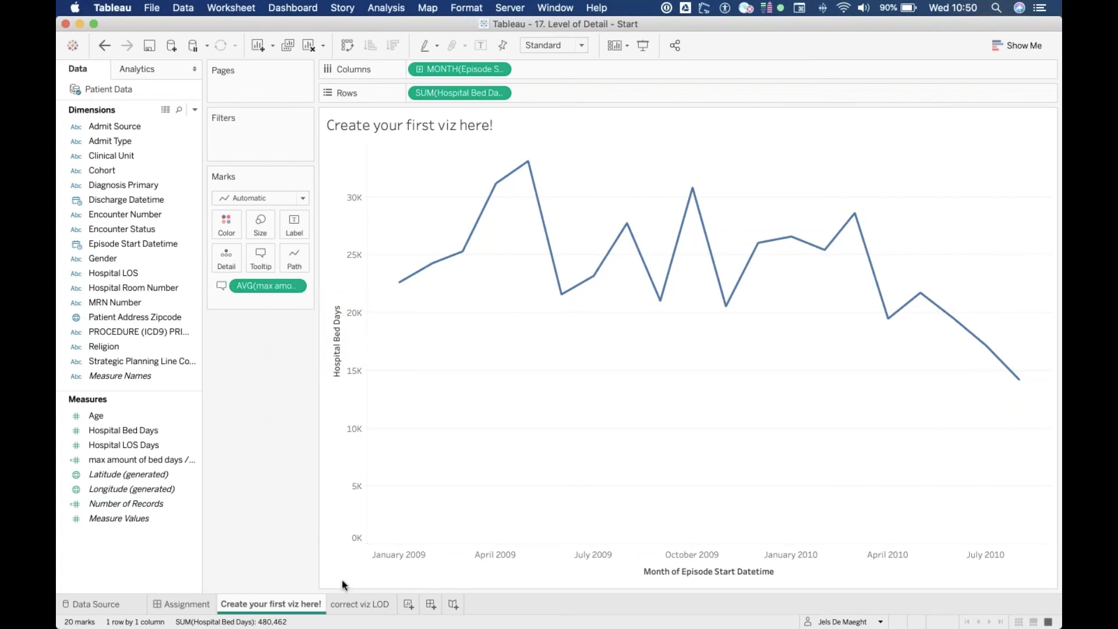
click(355, 604)
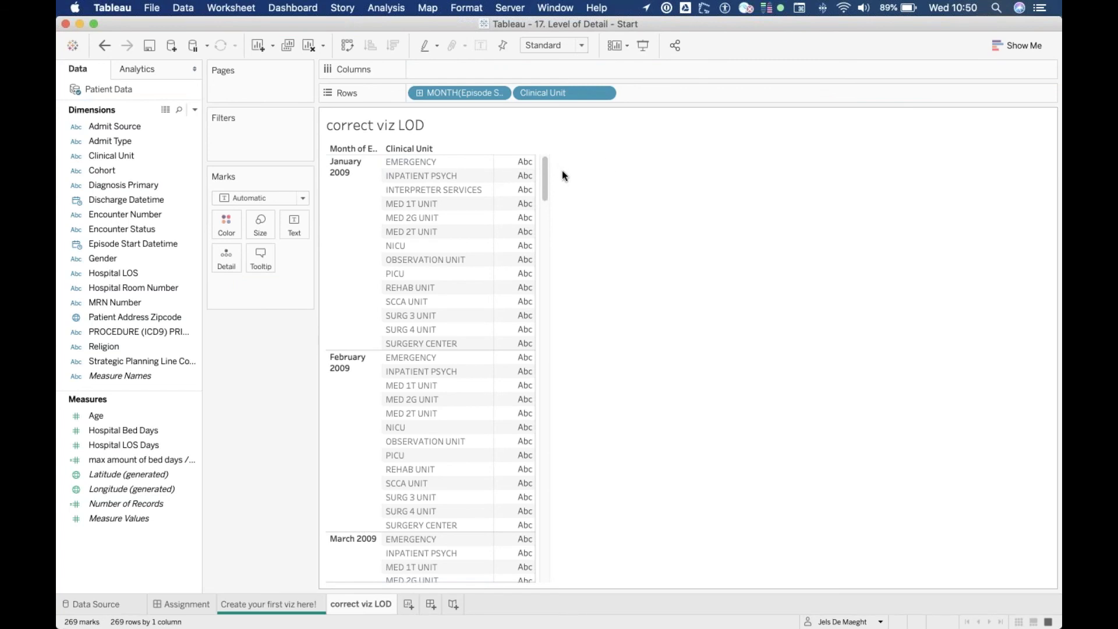
Place Hospital LOS Days on Columns and set its aggregation to Maximum
click(132, 445)
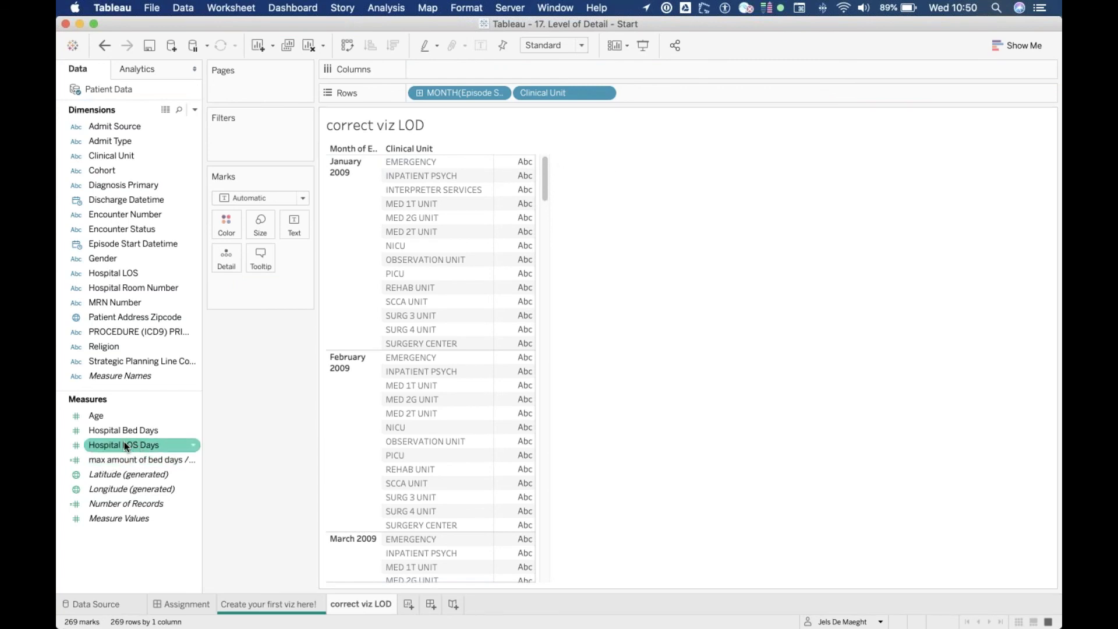
drag(124, 445, 487, 68)
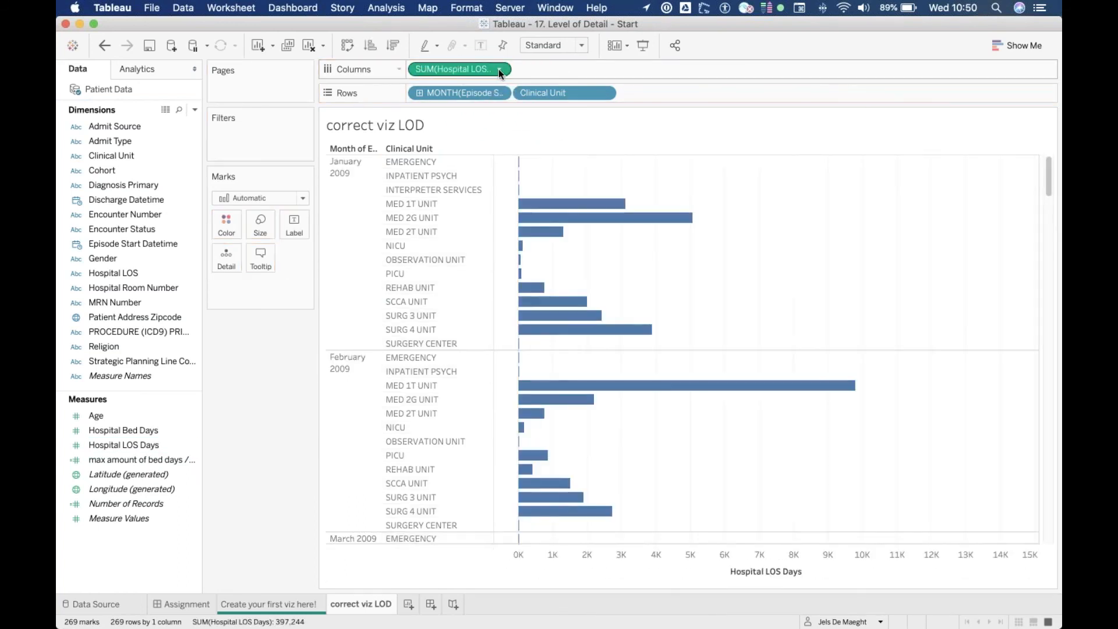
click(498, 69)
mouse_move(498, 205)
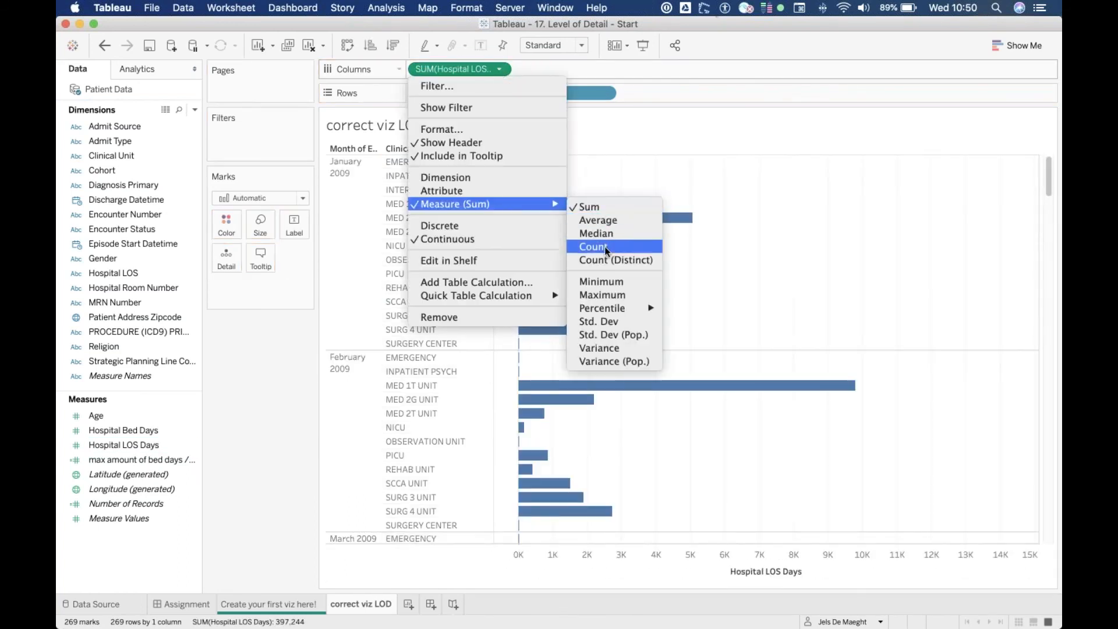
click(599, 293)
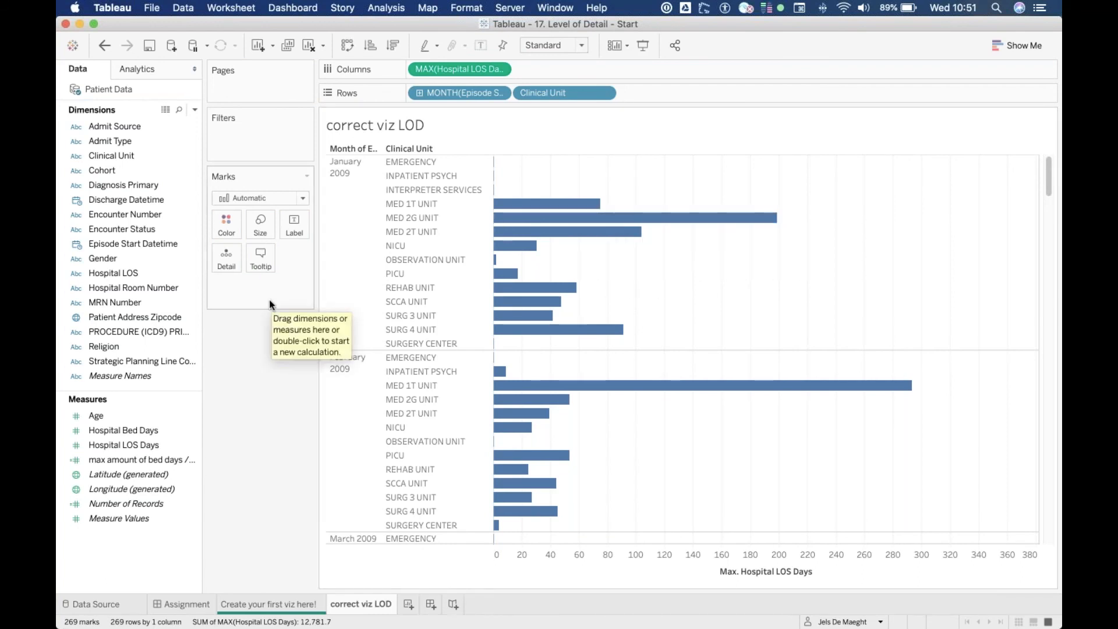
Add an Average Line per pane to the bar chart and set its label to show the Value
click(150, 72)
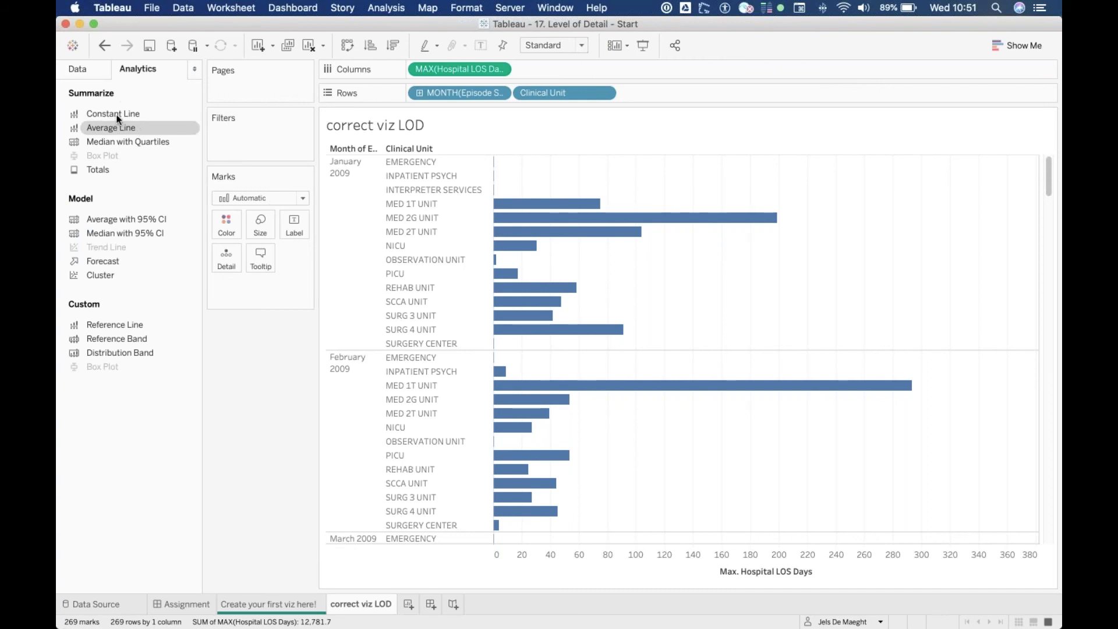
drag(107, 130, 496, 168)
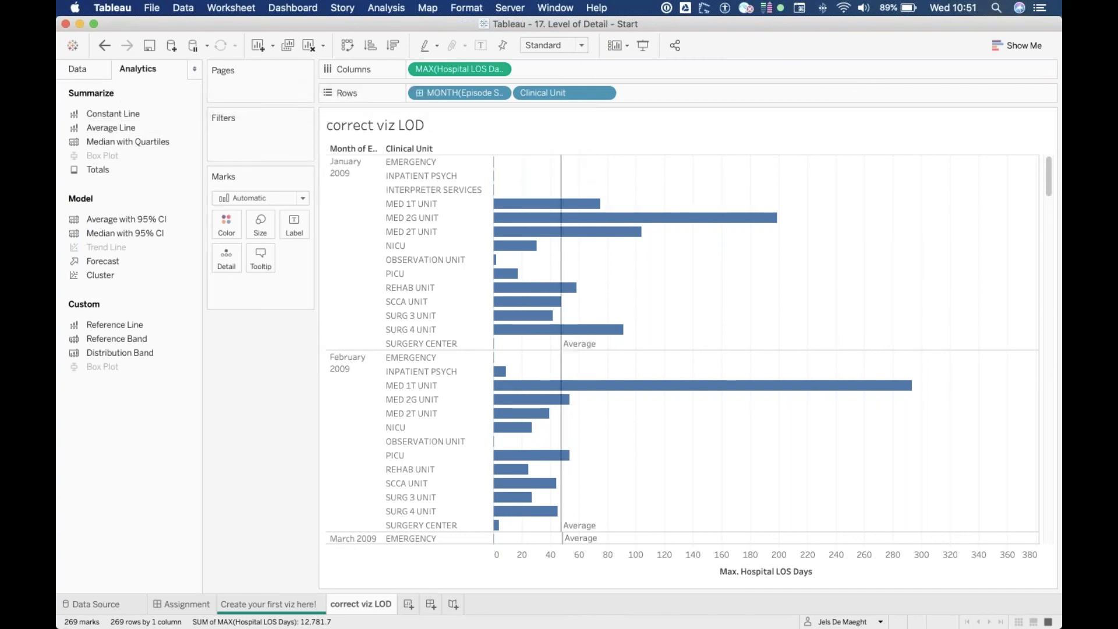
click(561, 324)
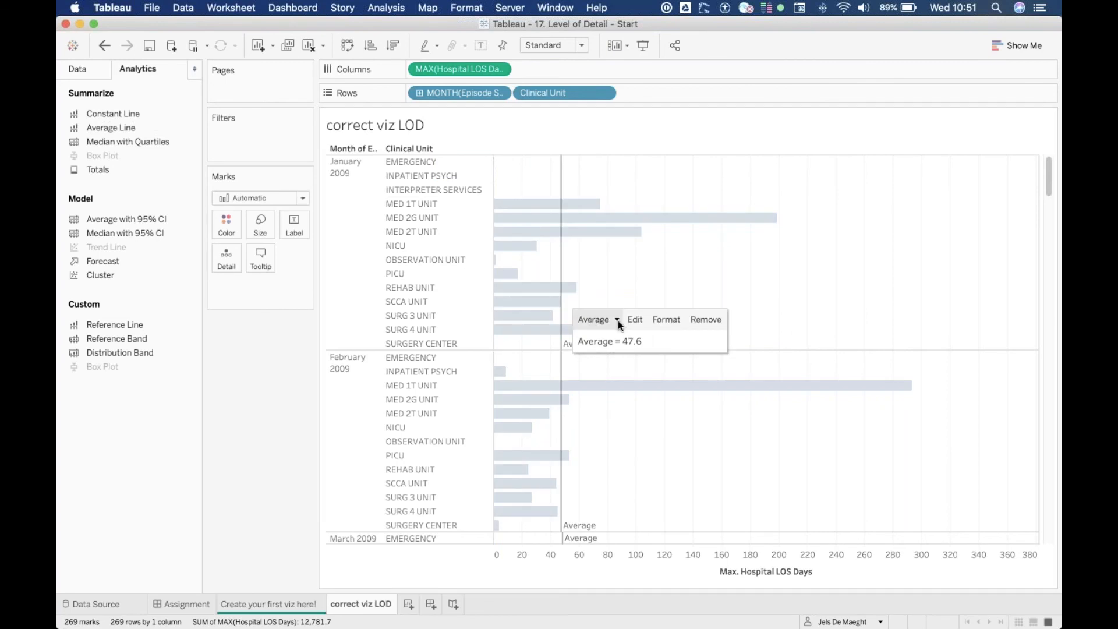
click(634, 320)
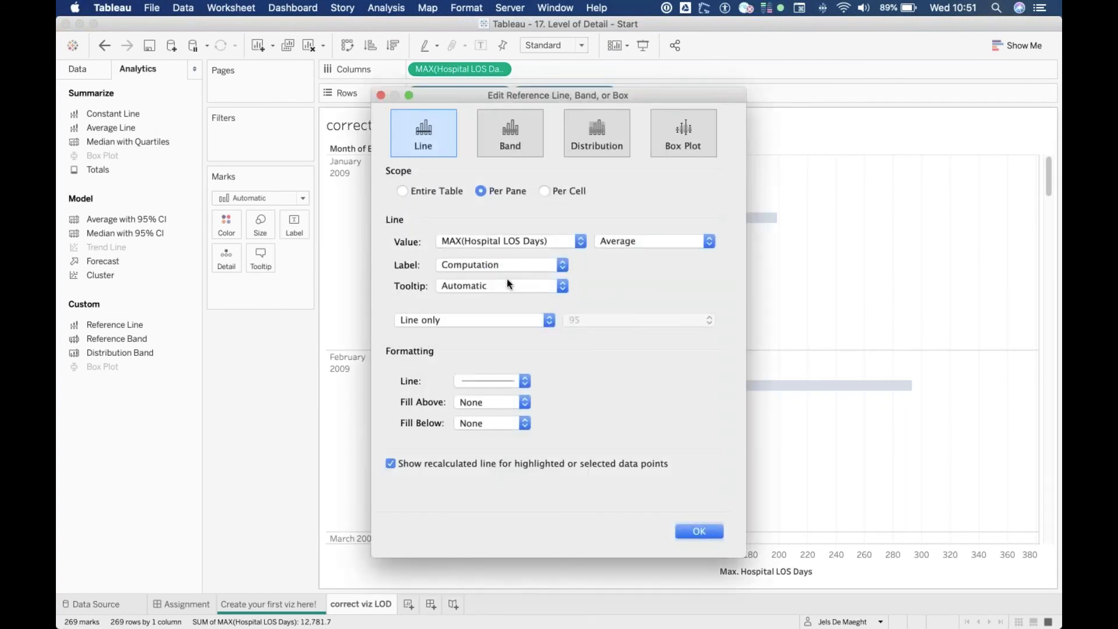
click(548, 271)
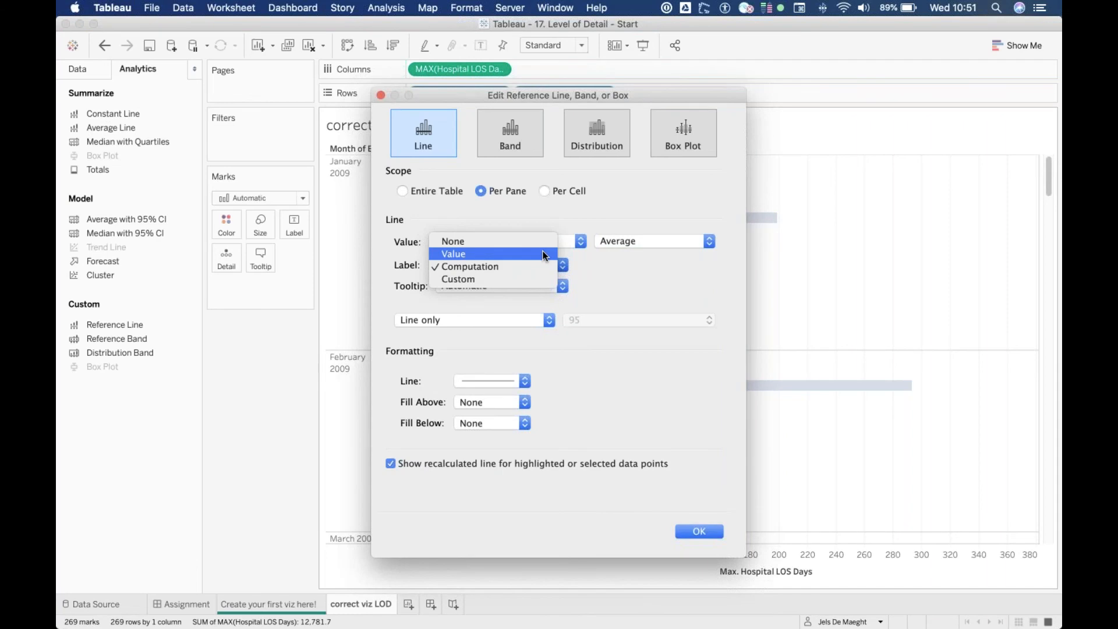
click(543, 251)
click(699, 531)
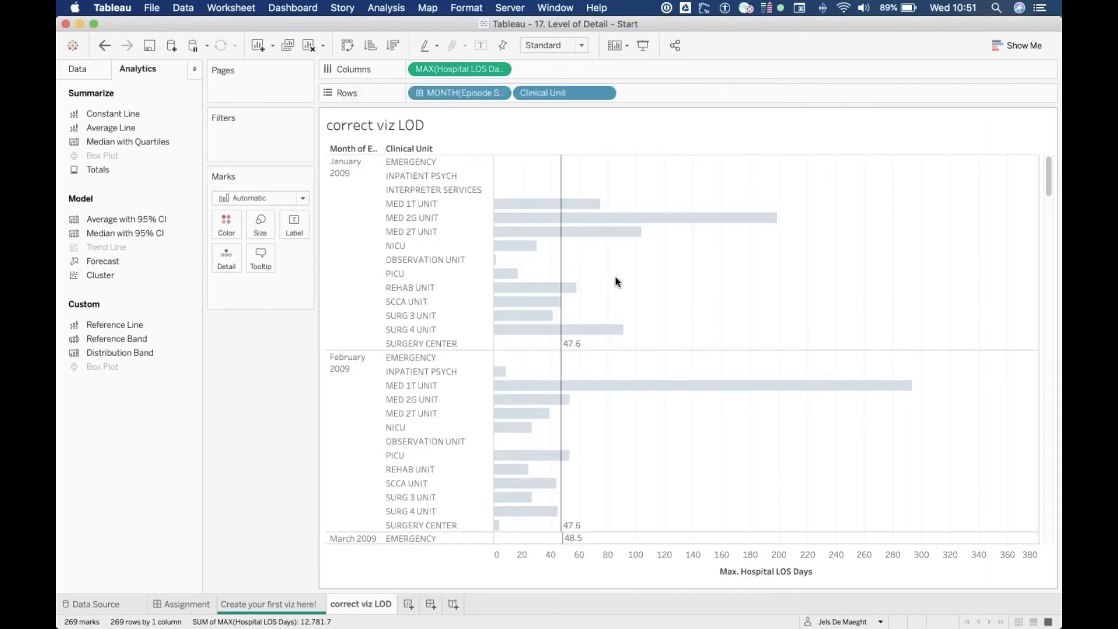
Create a new dashboard with 'Create your first viz here!' on top and 'correct viz LOD' below
click(430, 604)
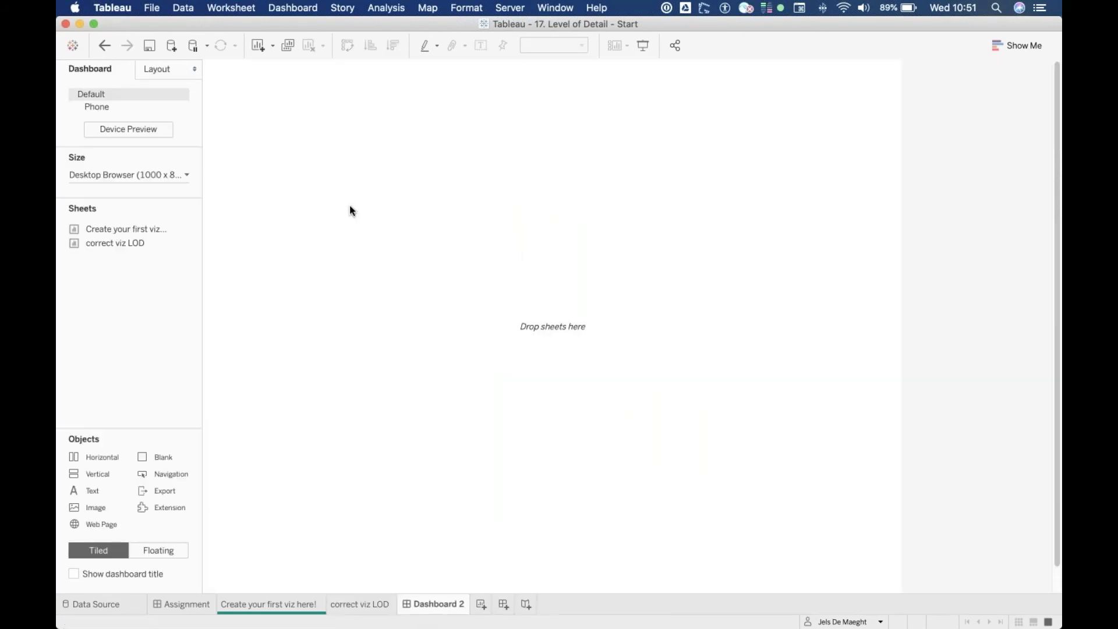
drag(128, 227, 501, 186)
drag(152, 243, 634, 503)
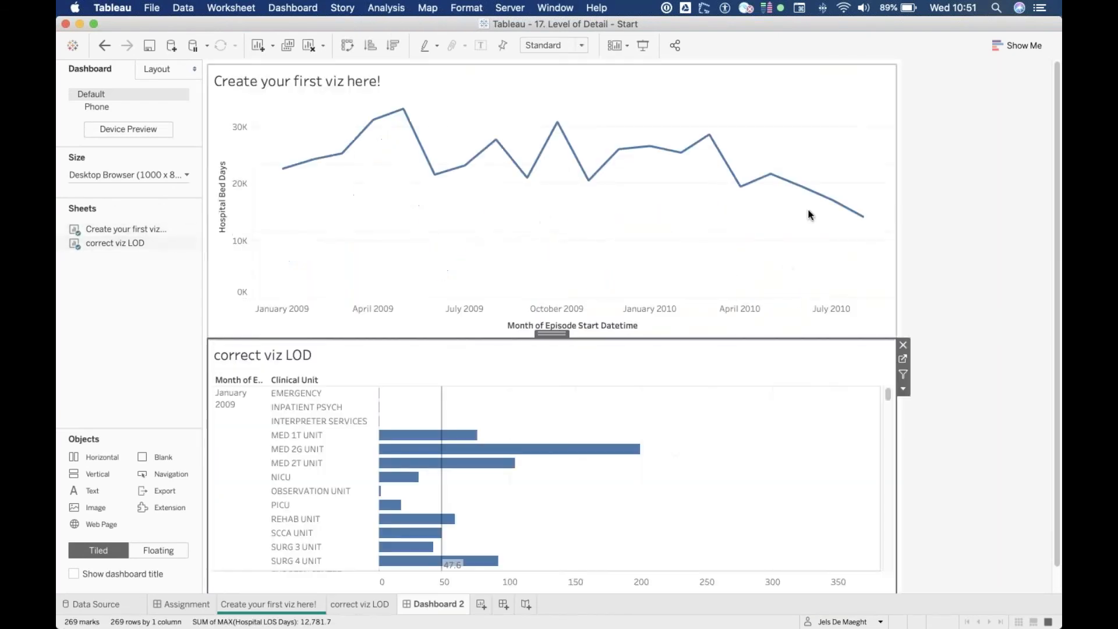
Use the line chart as a dashboard filter and select its May 2009 point
click(842, 148)
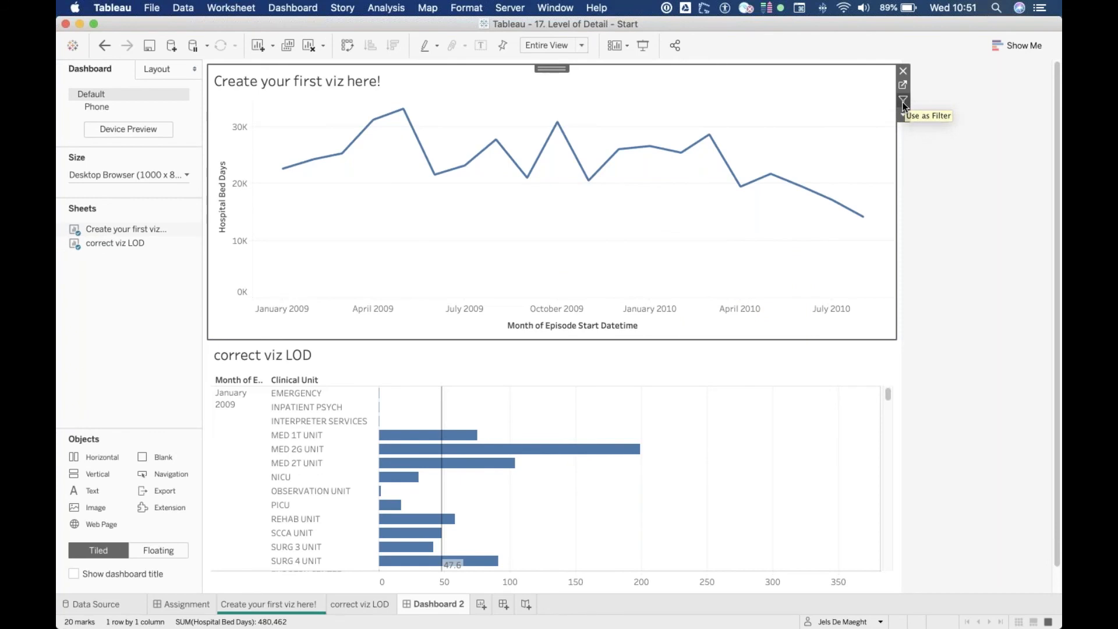
click(903, 102)
mouse_move(405, 113)
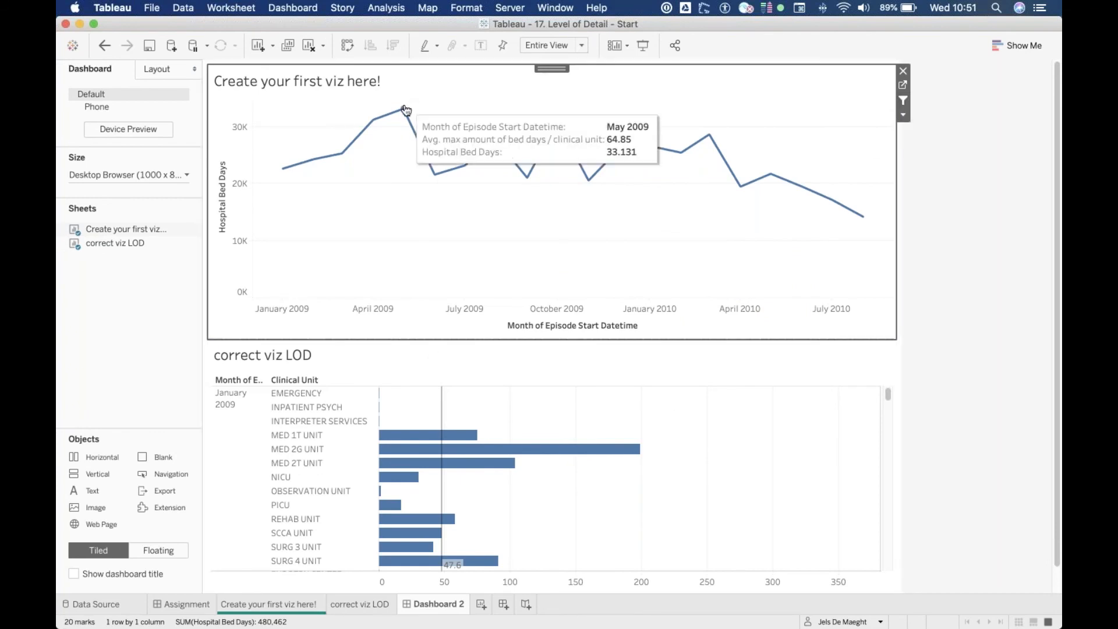
click(403, 109)
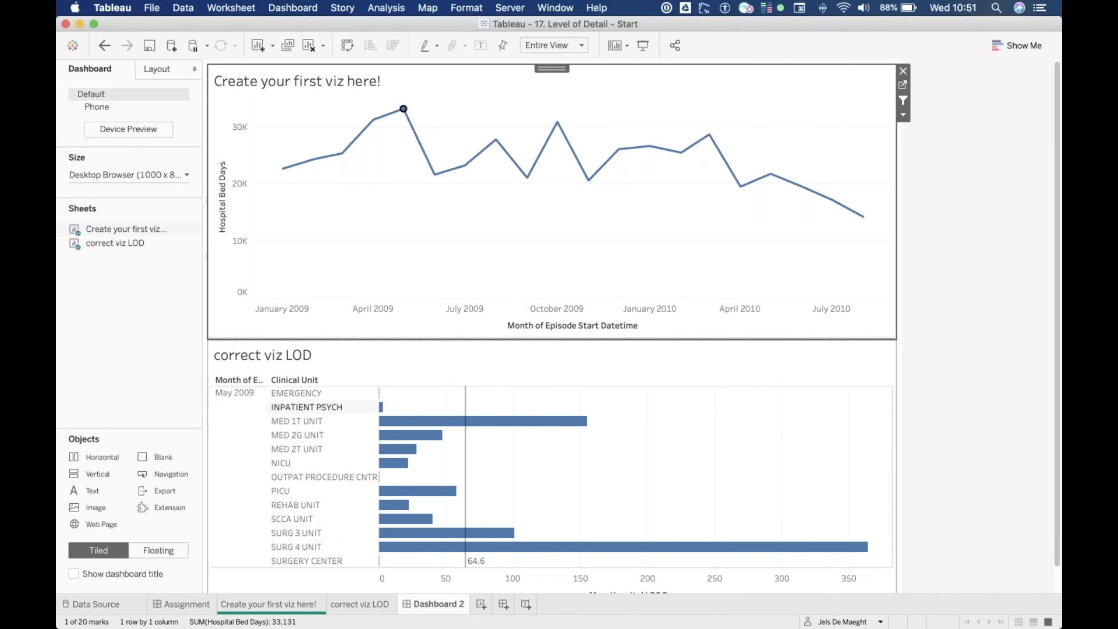
Inspect the filtered bars and average line, then clear the point selection
mouse_move(437, 529)
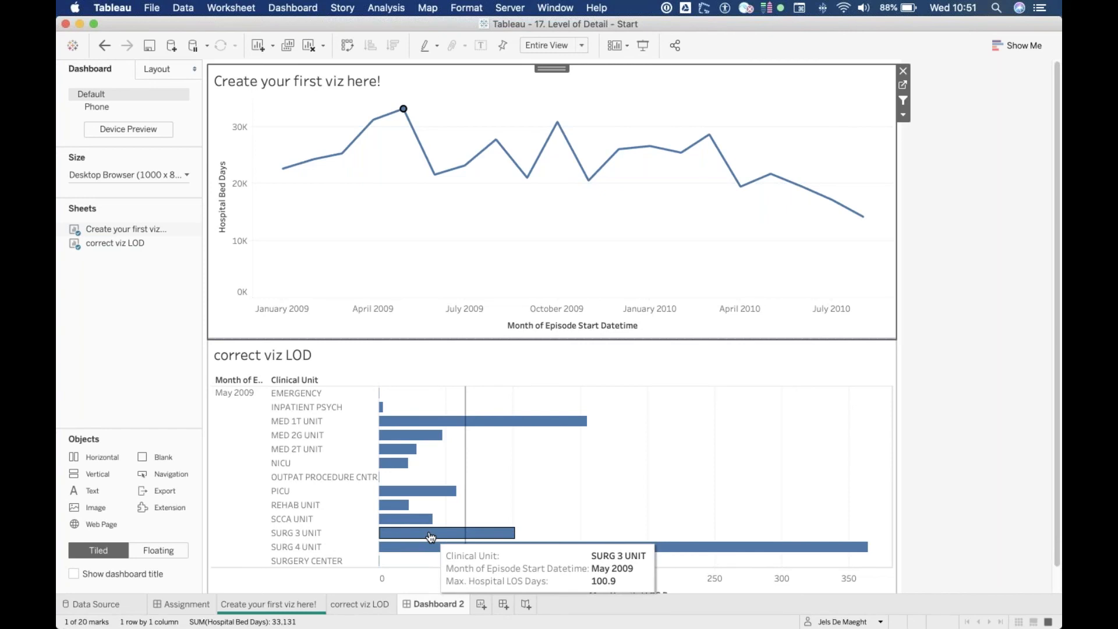
mouse_move(468, 457)
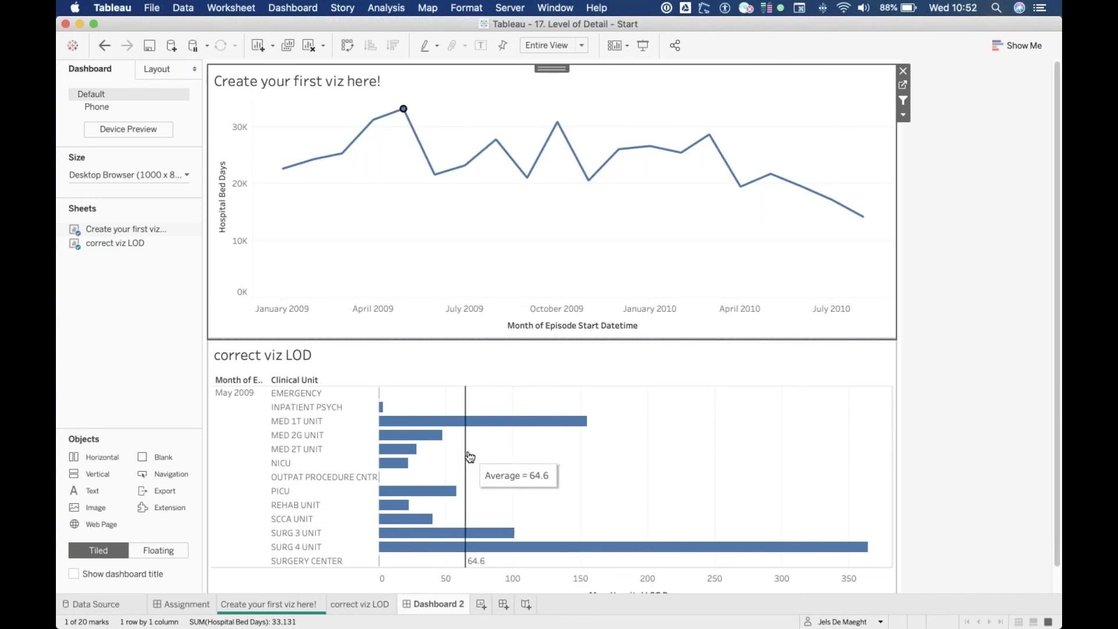
mouse_move(404, 111)
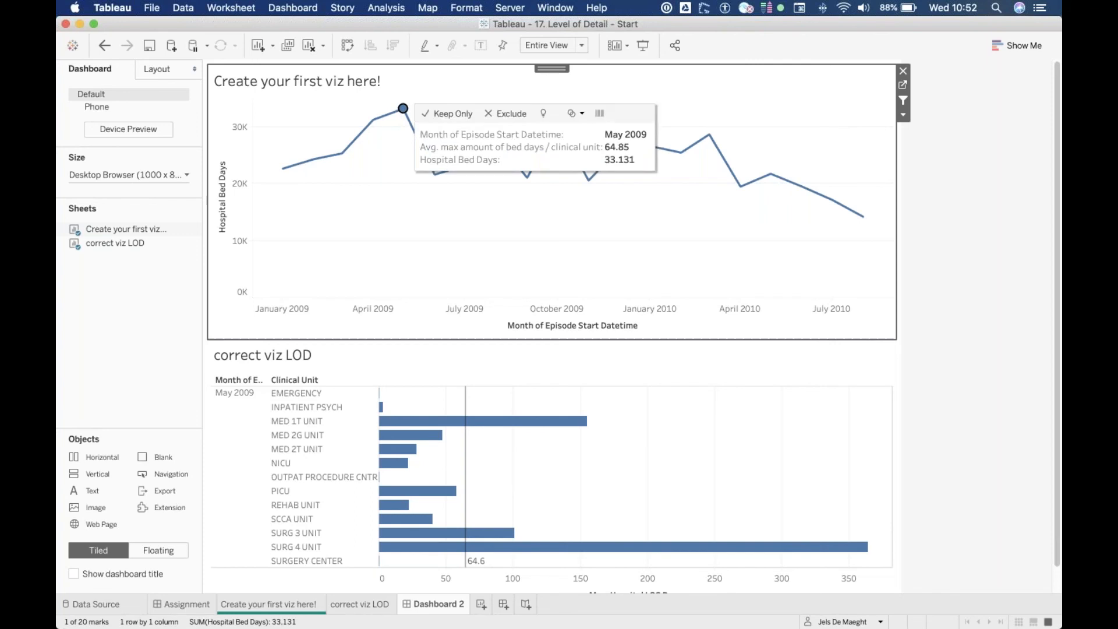
click(403, 151)
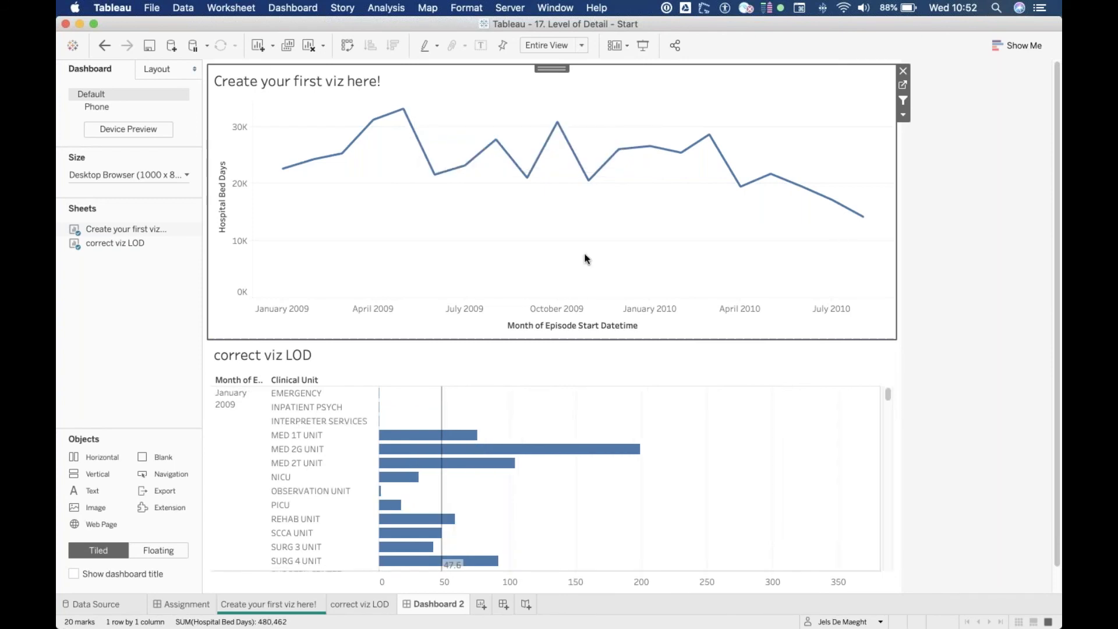